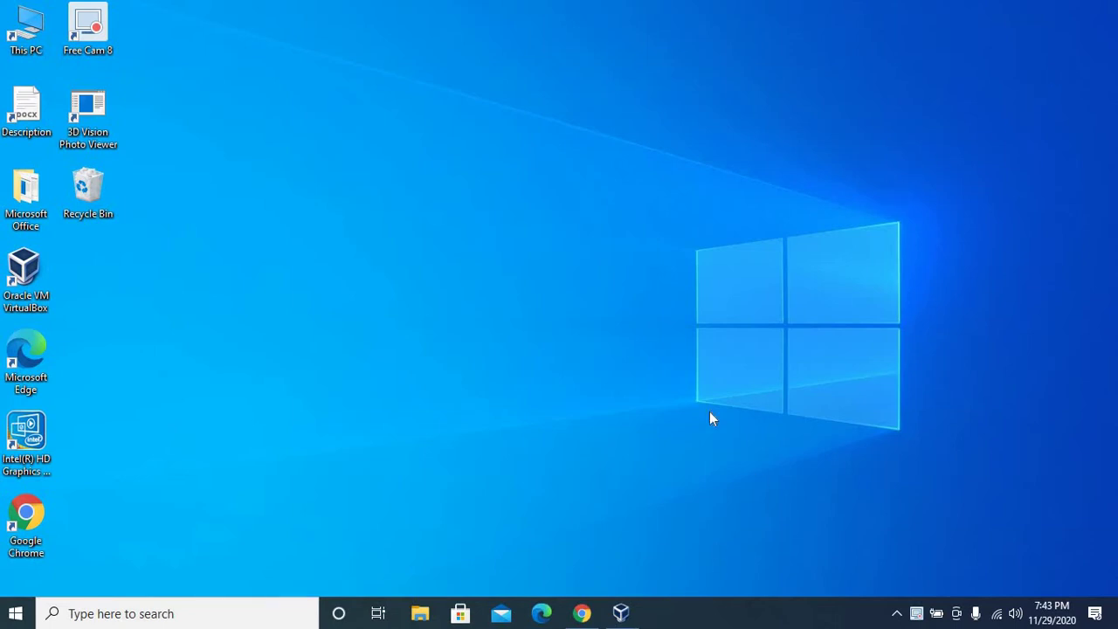
Step: Launch Oracle VM VirtualBox Manager from its taskbar icon
mouse_move(622, 609)
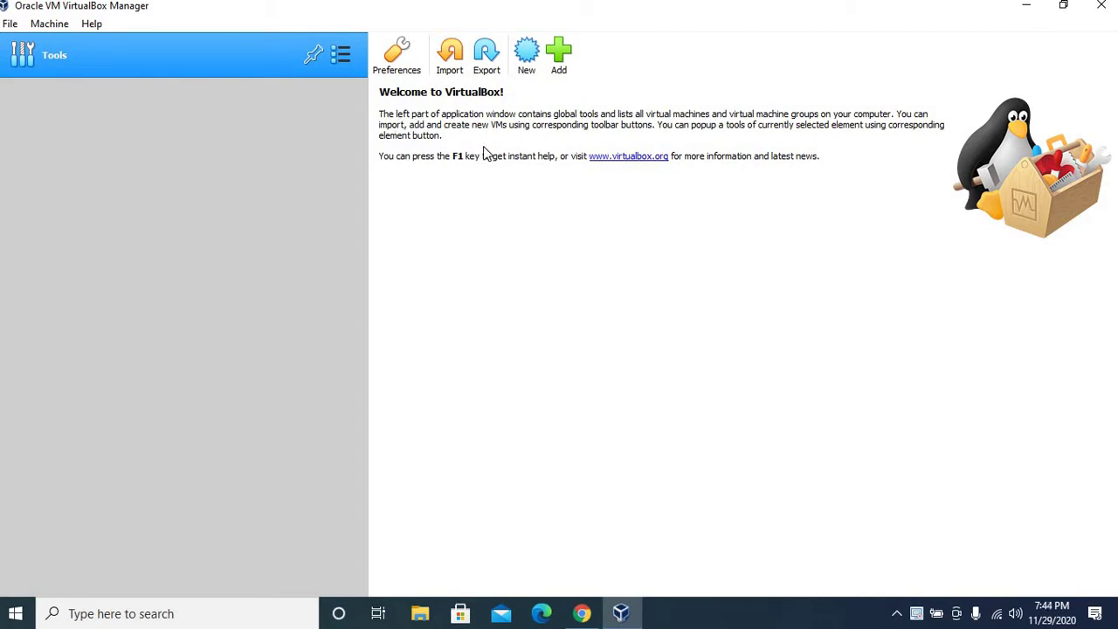
Step: Start a new machine named 'Ubuntu', keeping type Linux and version Ubuntu (64-bit)
click(527, 54)
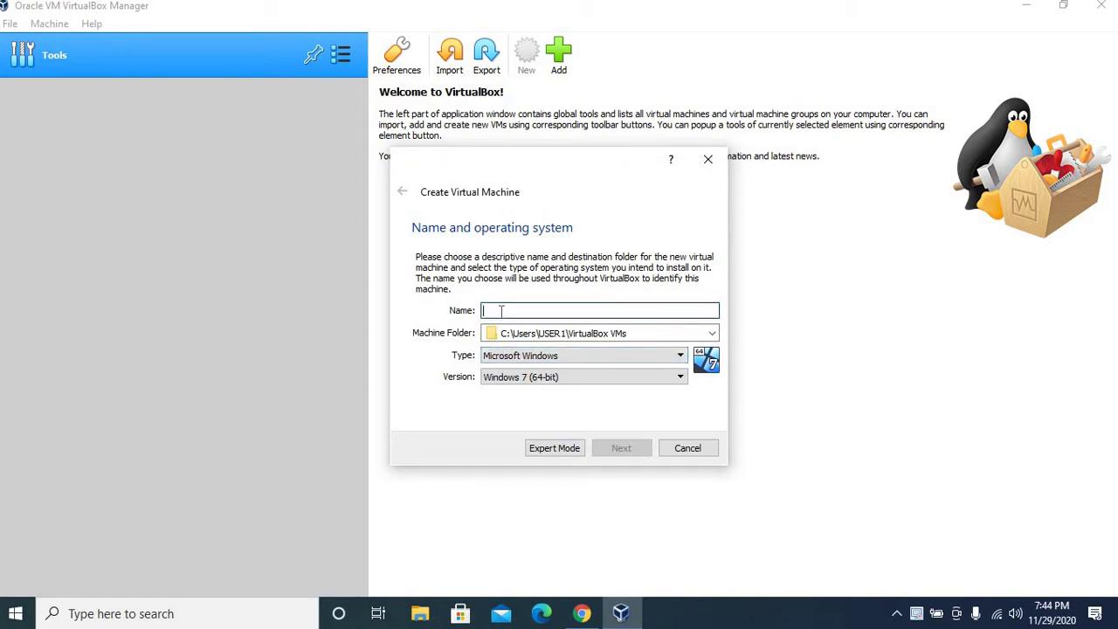
text(Ubuntu)
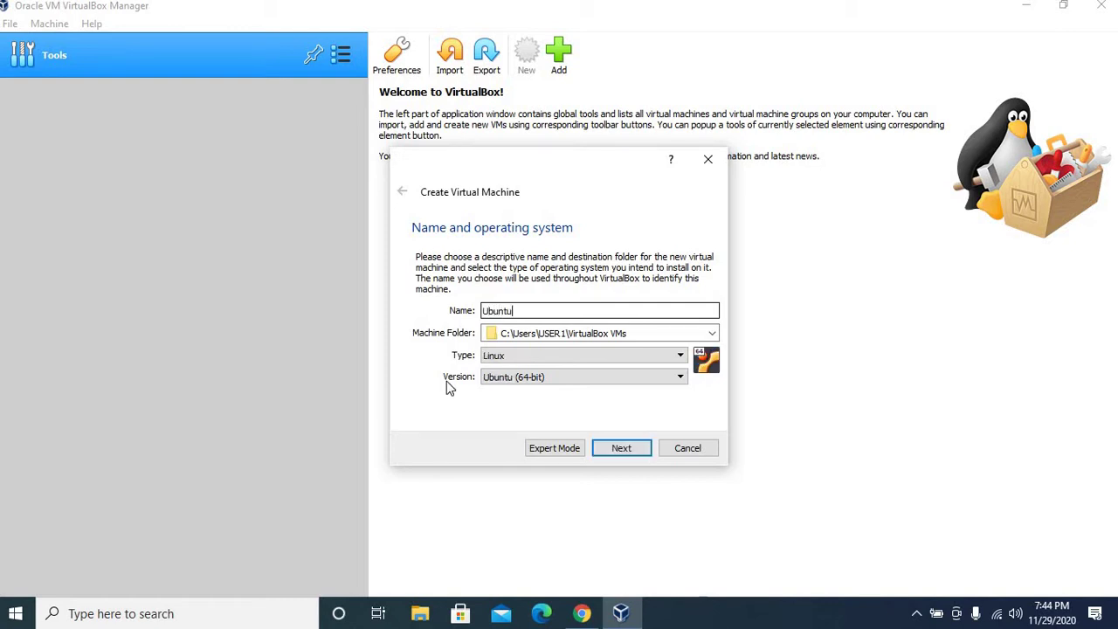
click(509, 382)
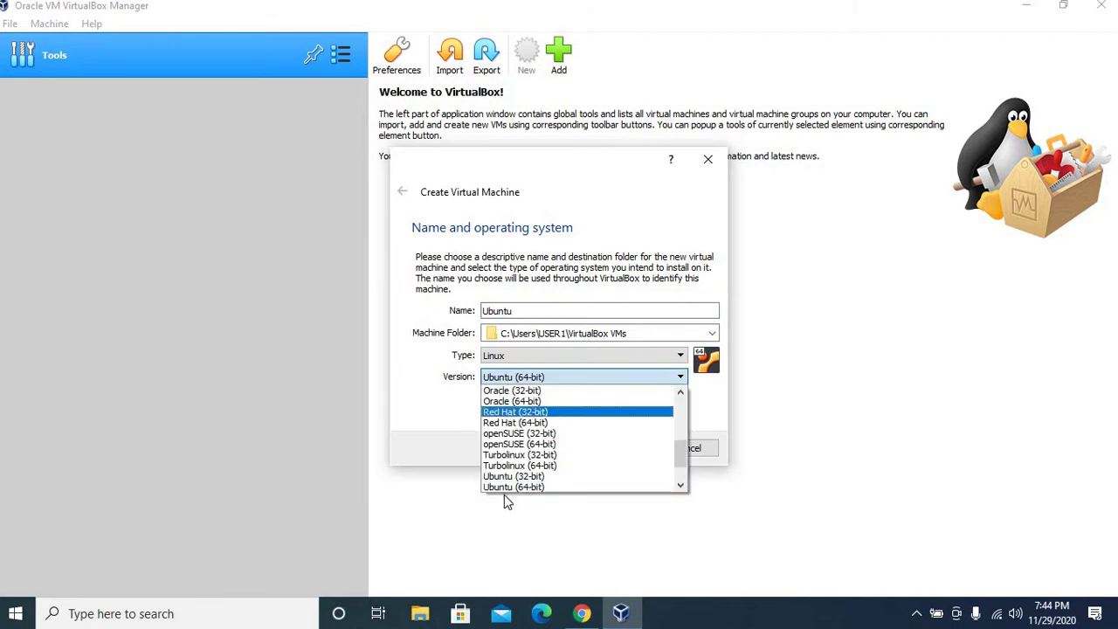
key(Escape)
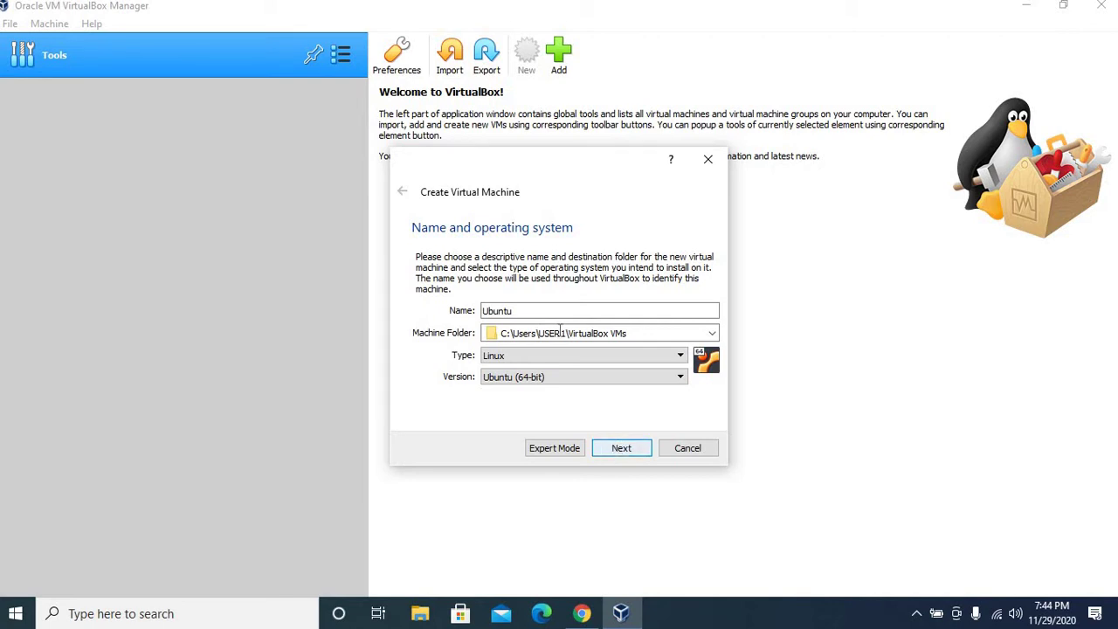
Step: Allocate 2048 MB of memory to the Ubuntu machine and continue to the hard disk step
click(619, 451)
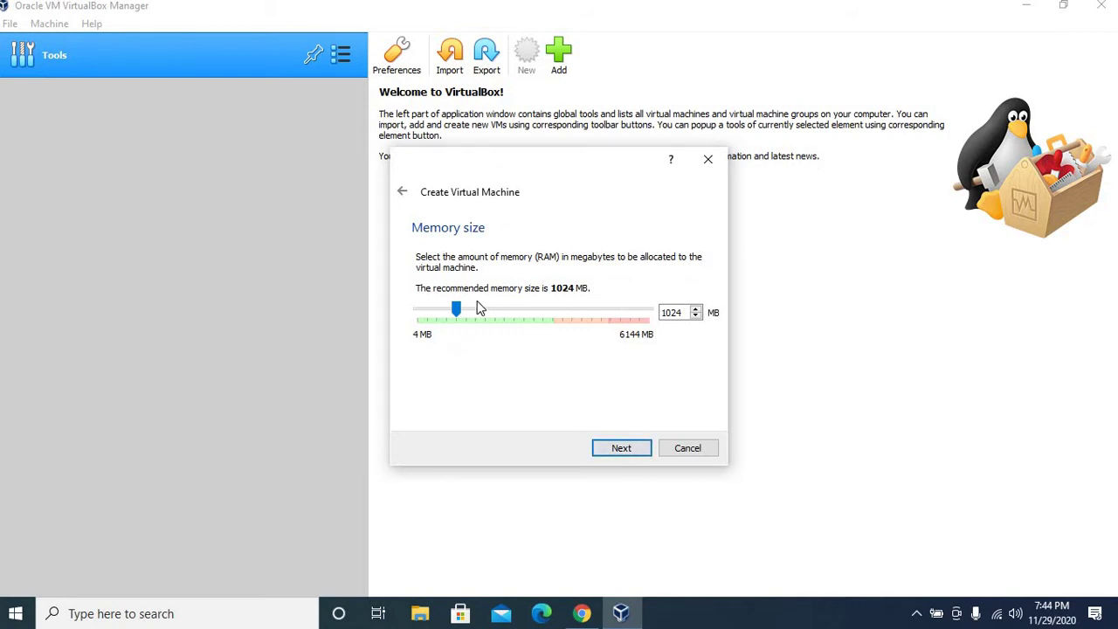
drag(458, 314, 479, 314)
click(669, 313)
double_click(670, 313)
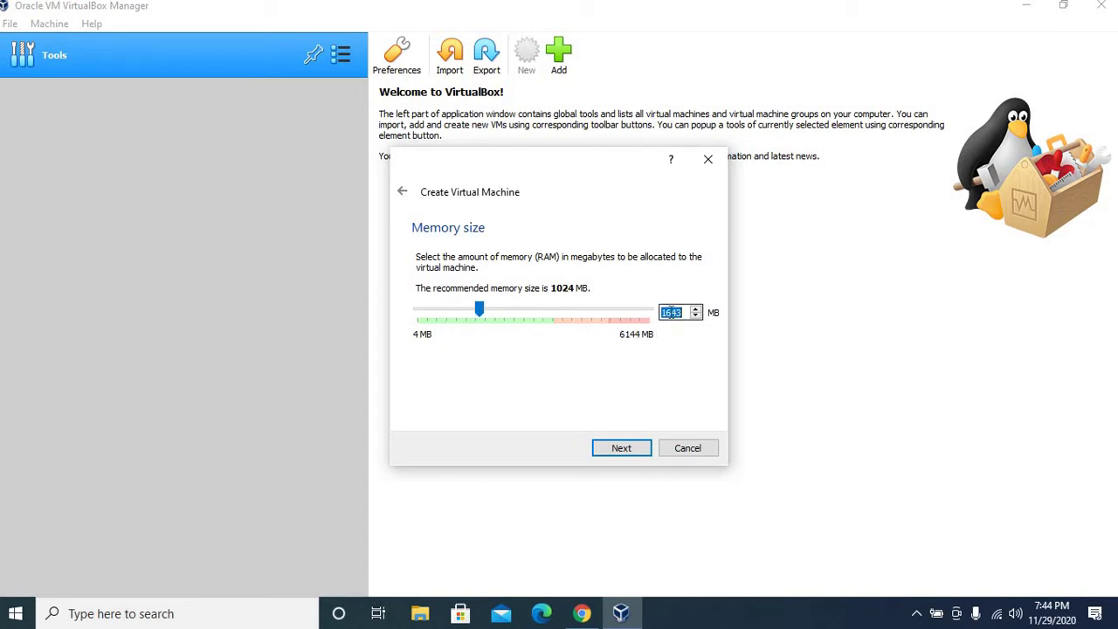
text(2048)
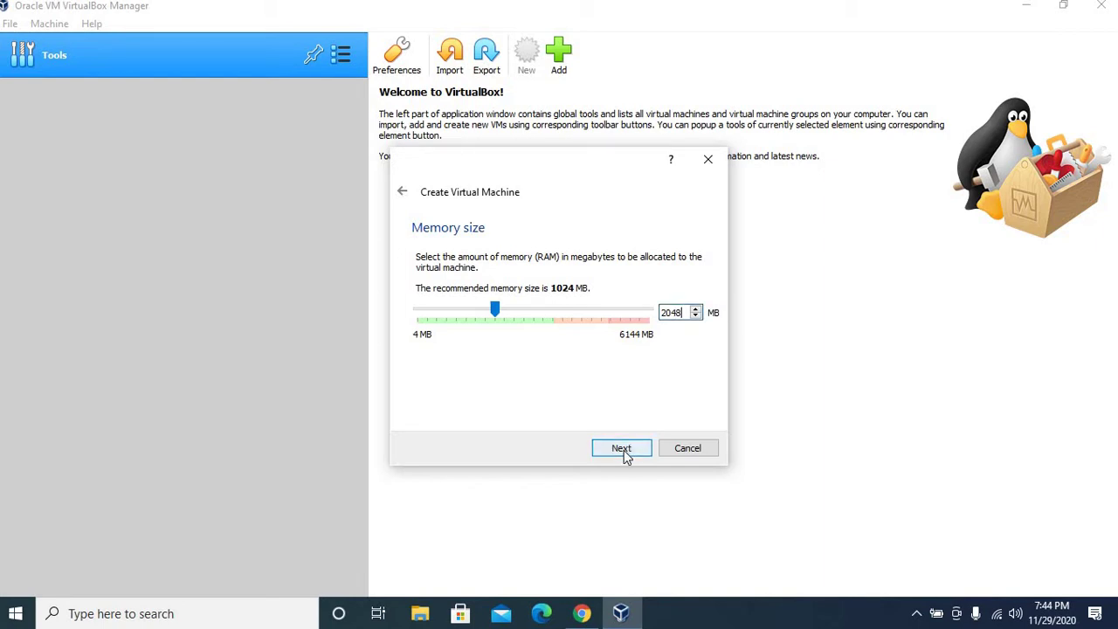
click(621, 448)
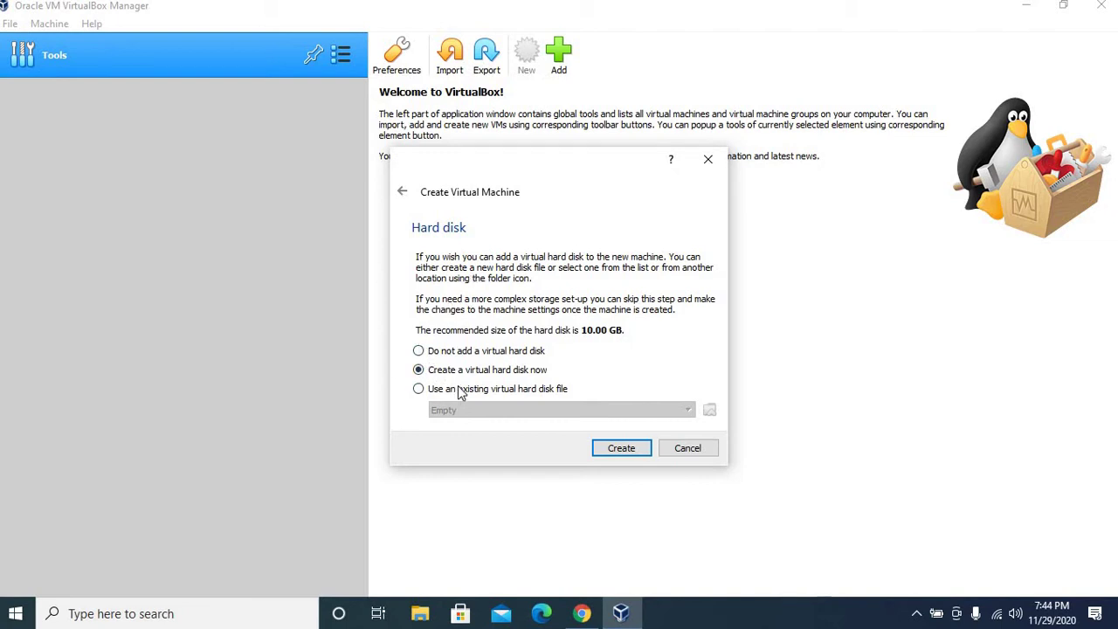
Step: Create a fixed-size VDI virtual hard disk of 30 GB for the Ubuntu machine
click(626, 455)
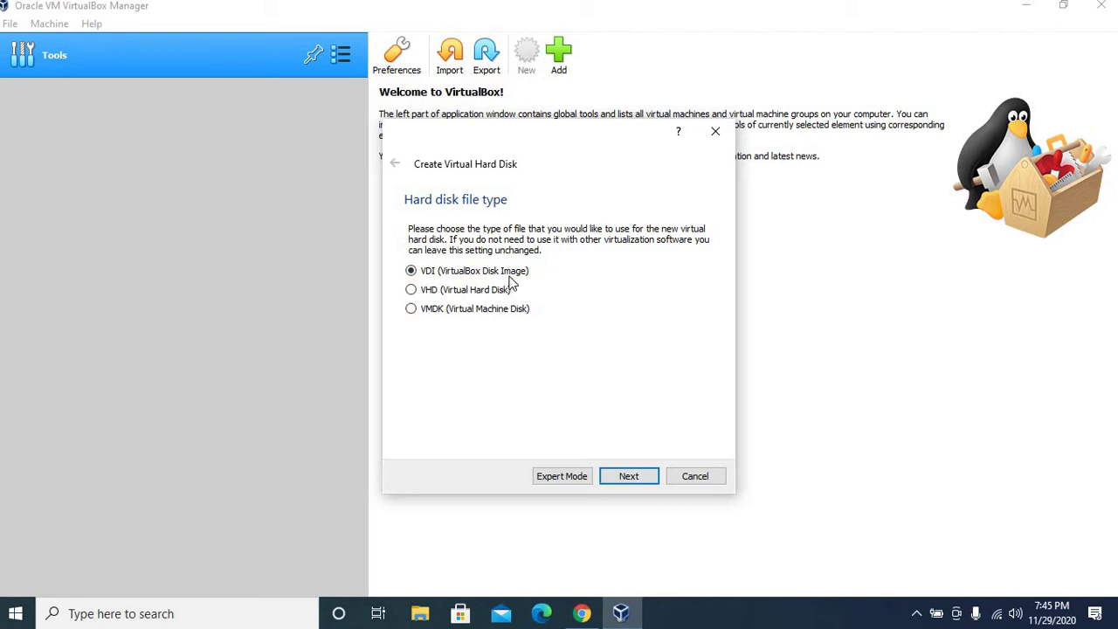
click(637, 476)
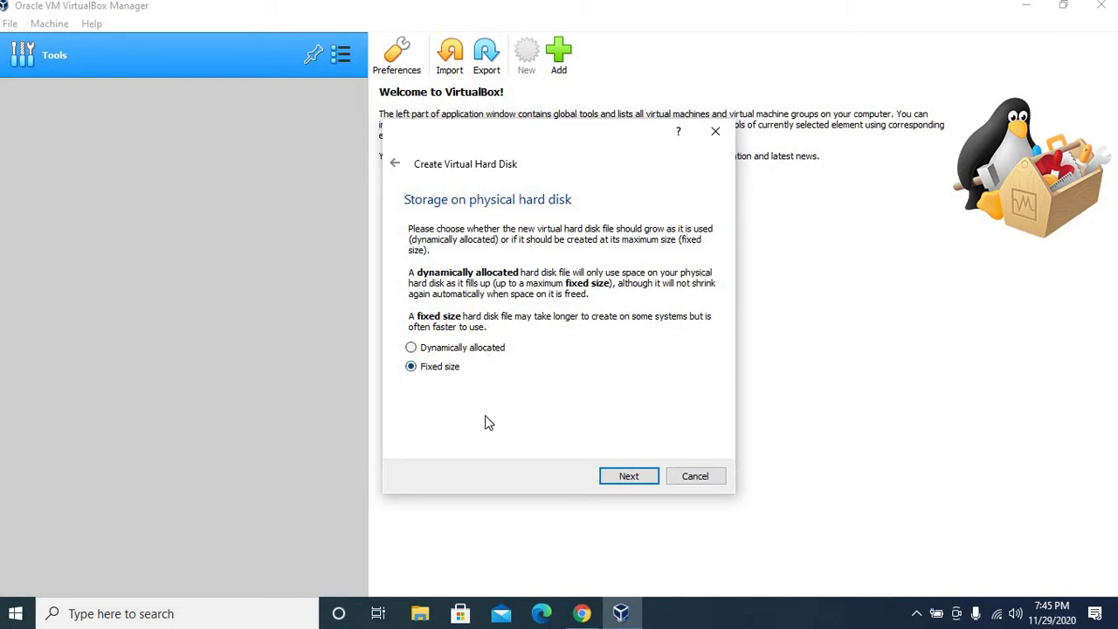
click(622, 479)
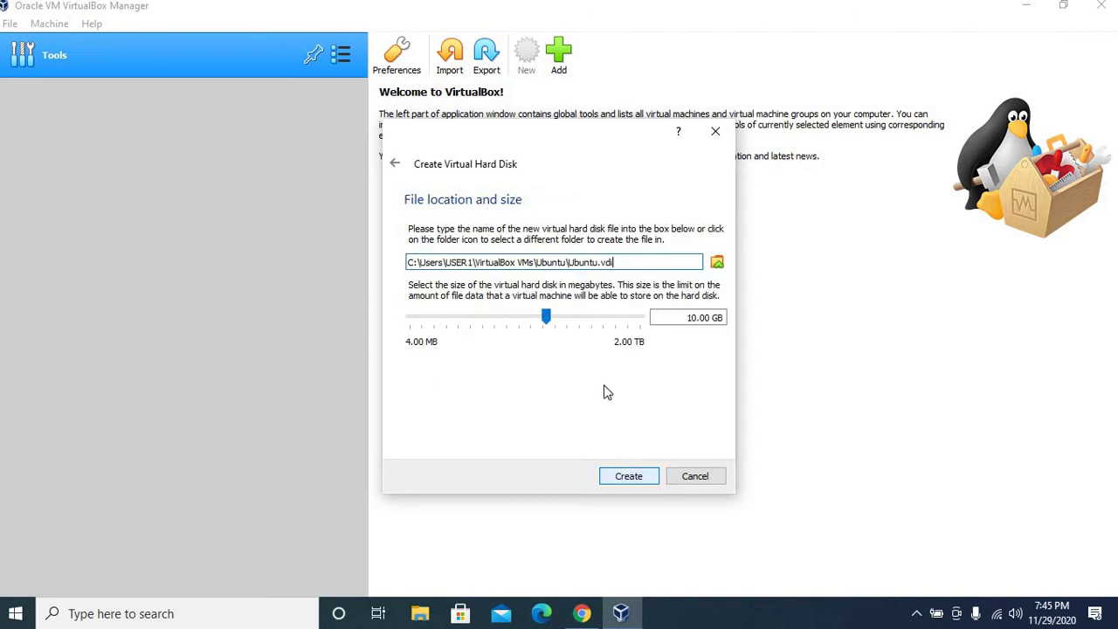
click(698, 322)
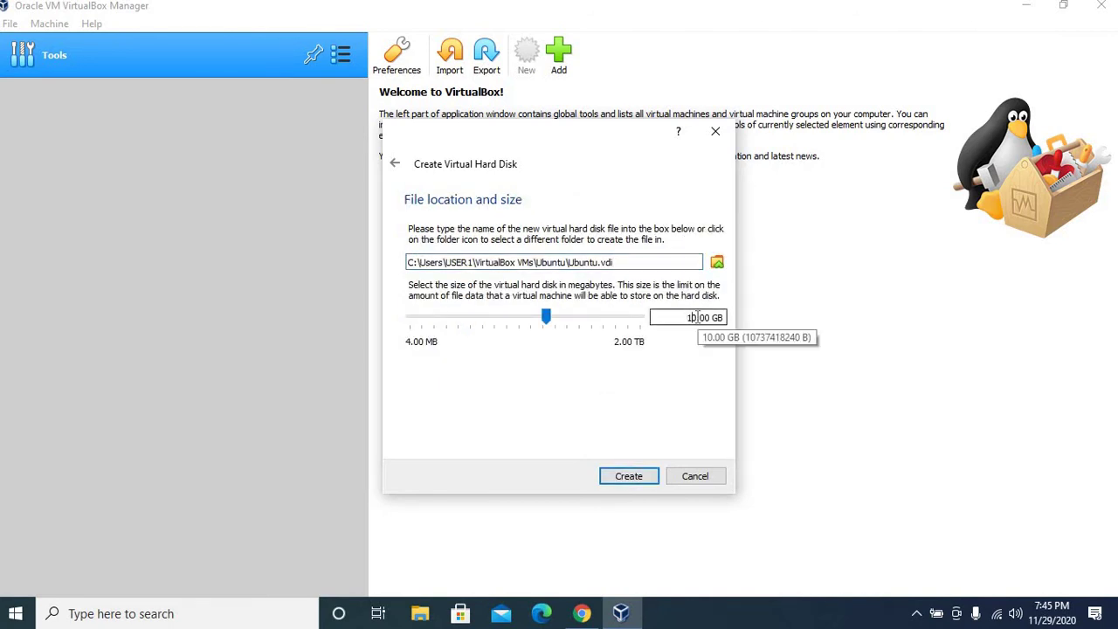
key(BackSpace)
text(3)
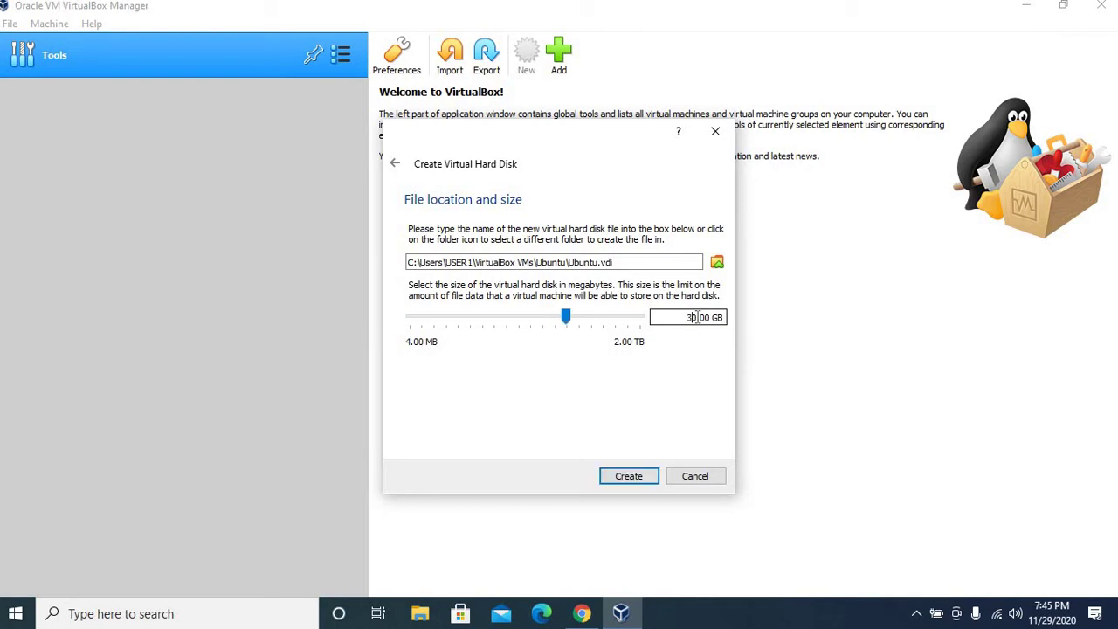
click(622, 479)
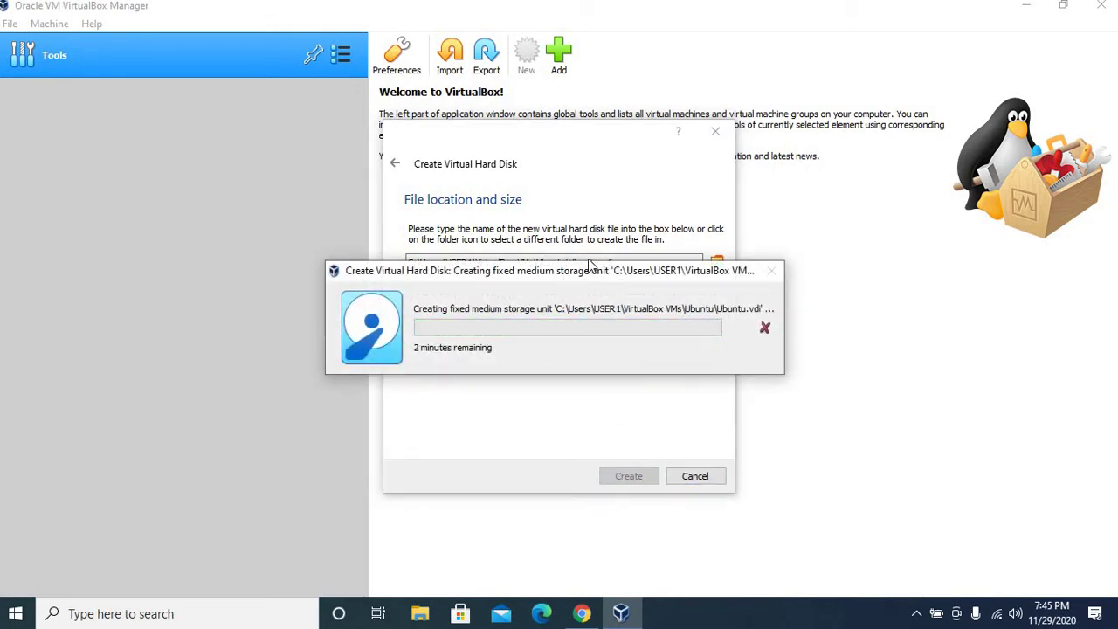
Step: Wait for Ubuntu.vdi to finish creating, then finish creating the Ubuntu VM
drag(588, 262, 564, 268)
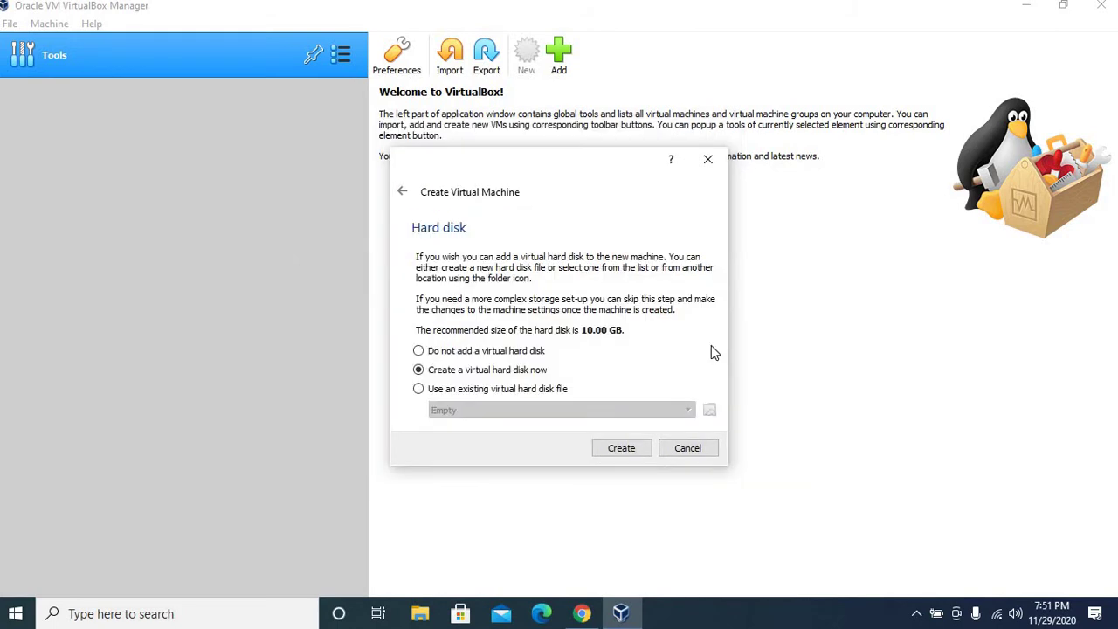
click(635, 452)
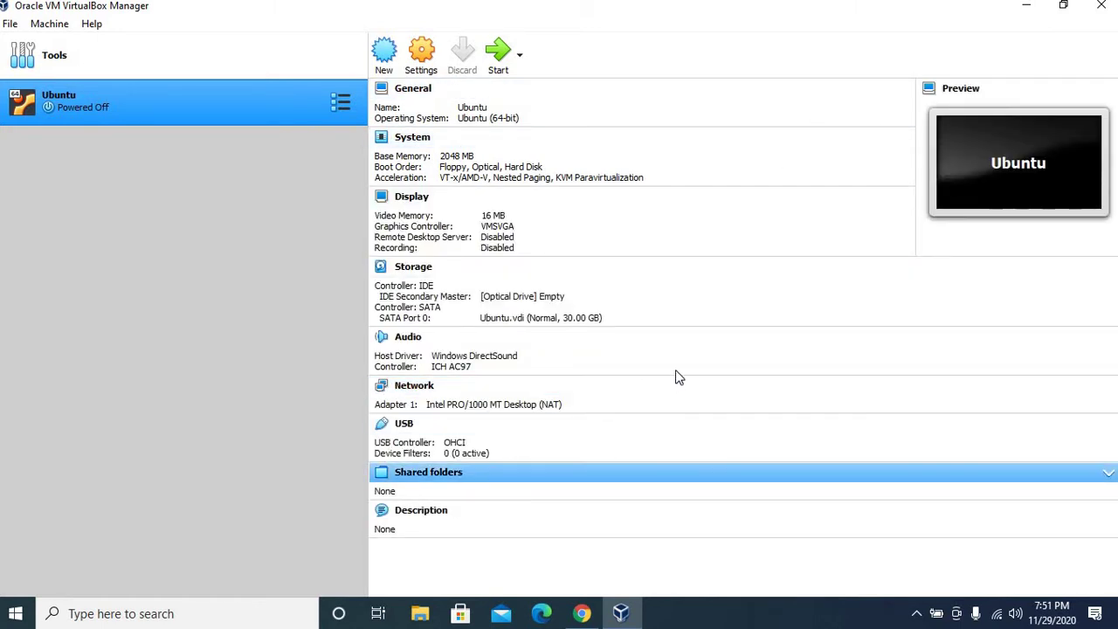
Step: In Ubuntu's General > Advanced settings, set Shared Clipboard and Drag'n'Drop to Bidirectional
click(420, 61)
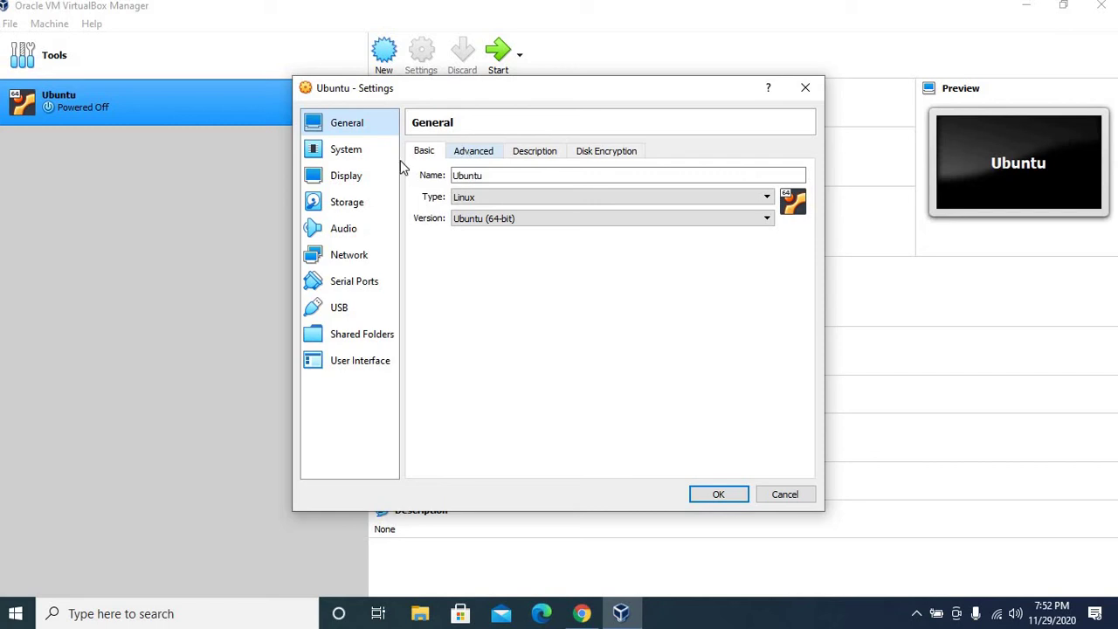
click(477, 153)
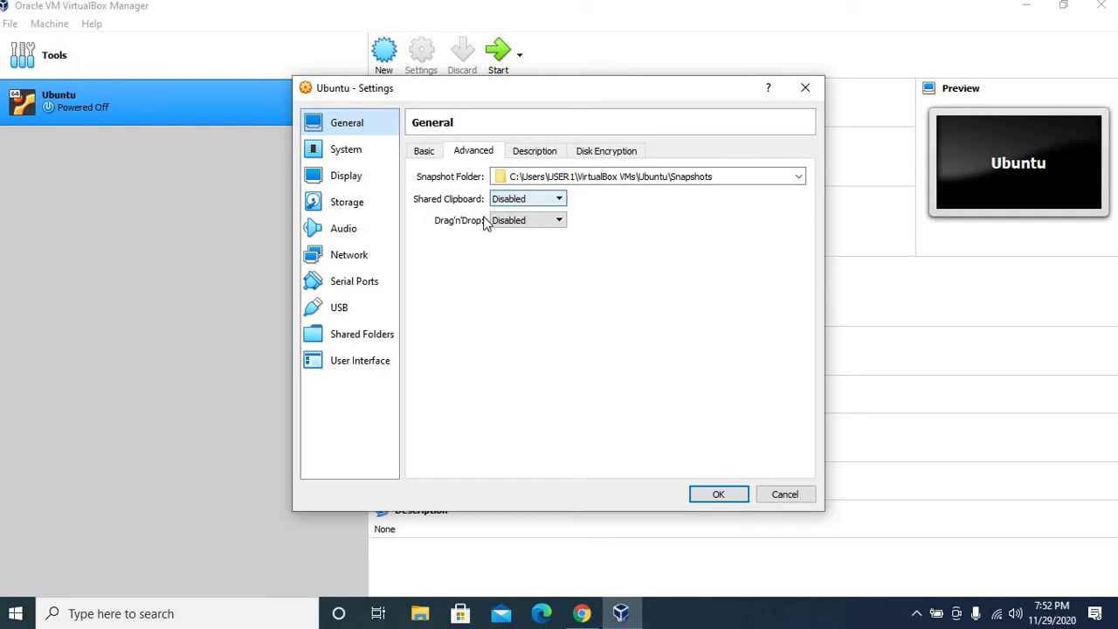
click(524, 199)
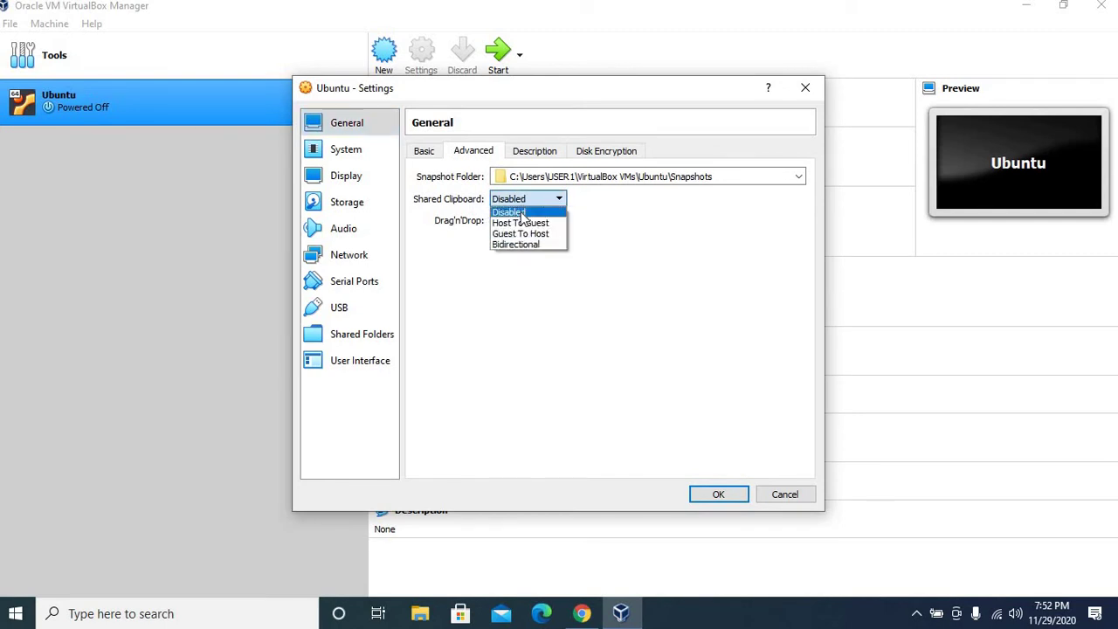
click(499, 200)
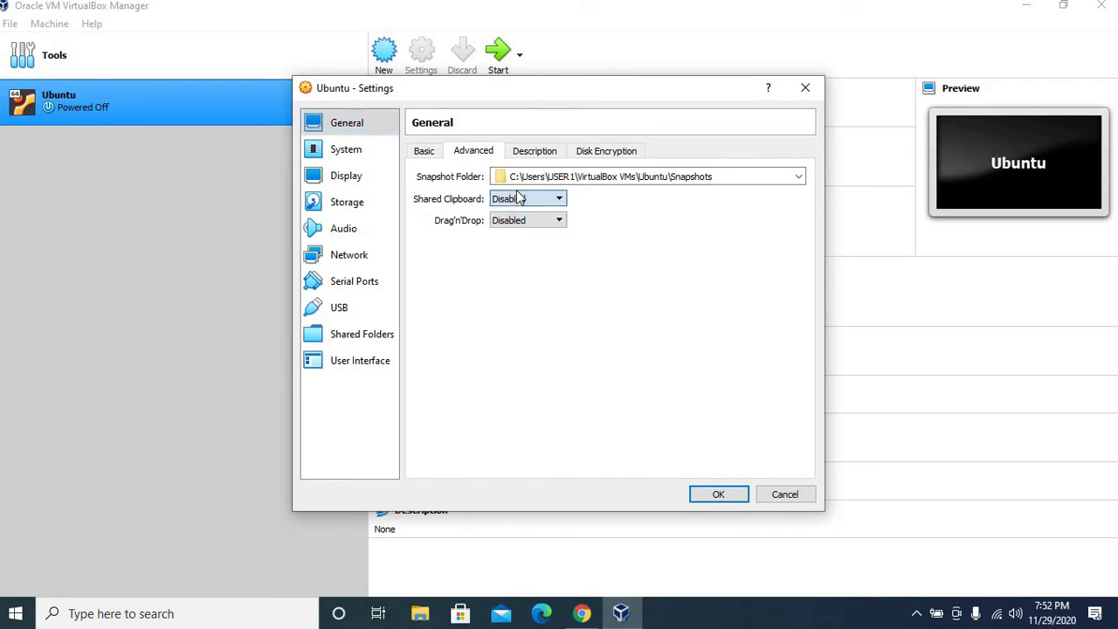
click(511, 201)
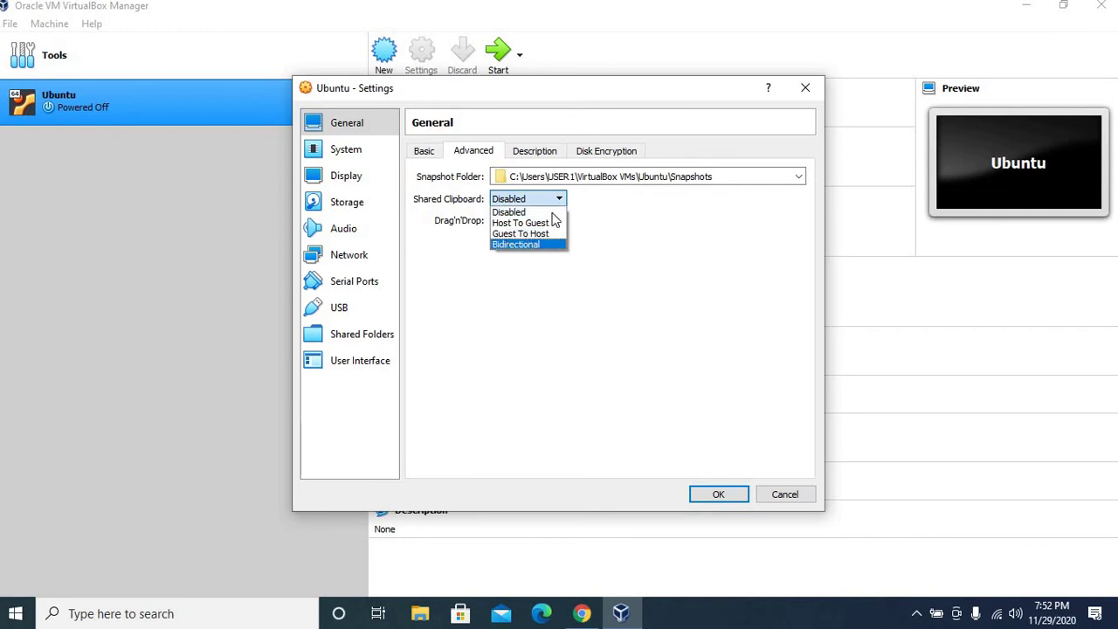
click(507, 244)
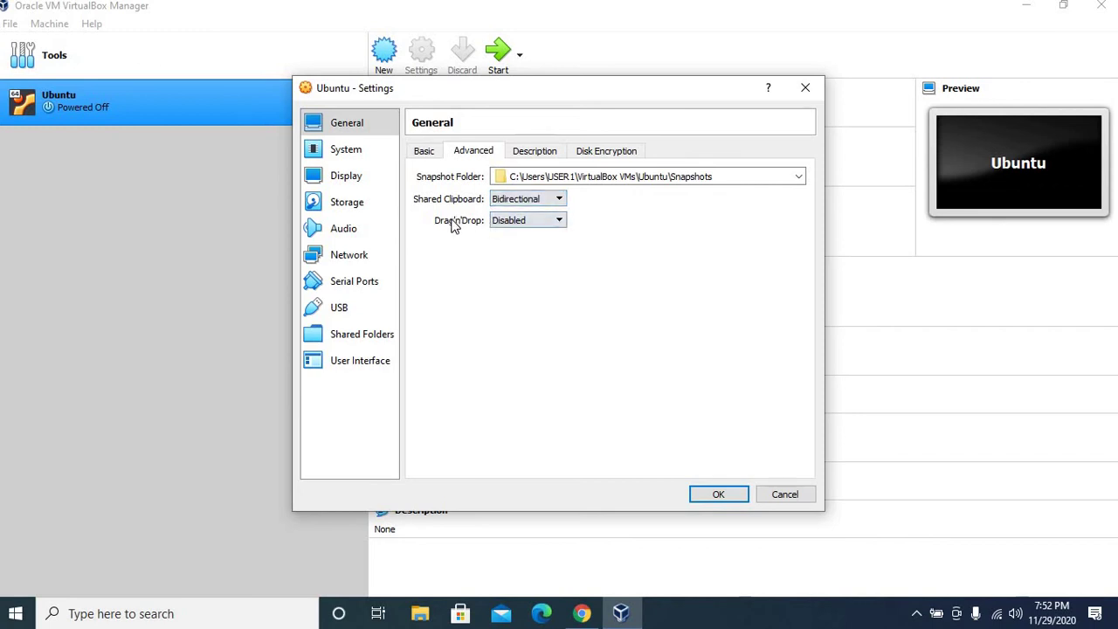
click(529, 224)
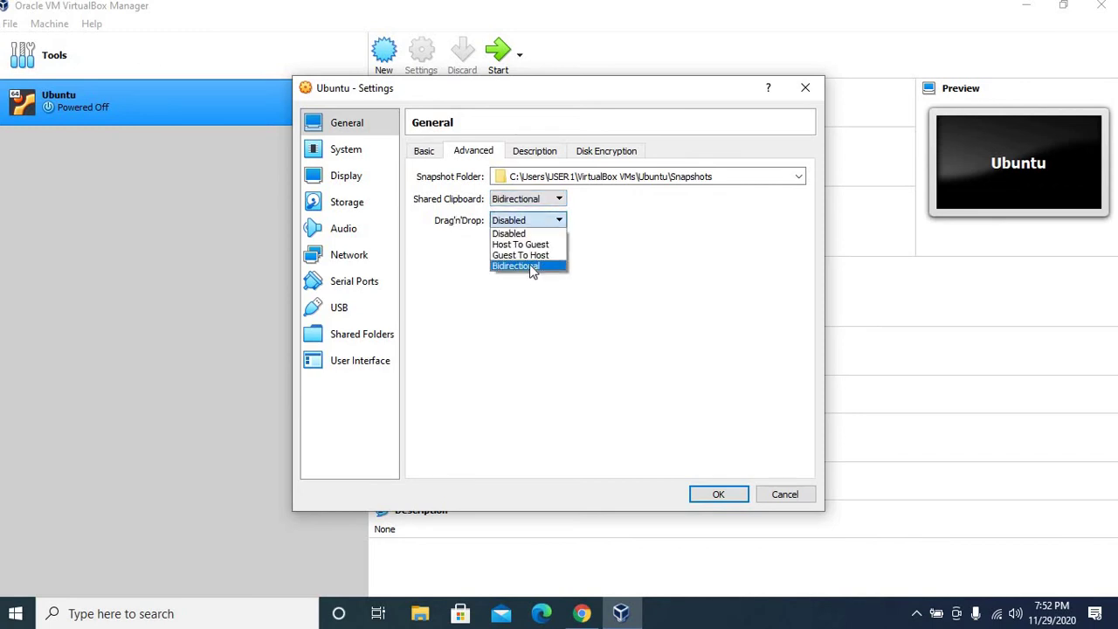
click(516, 265)
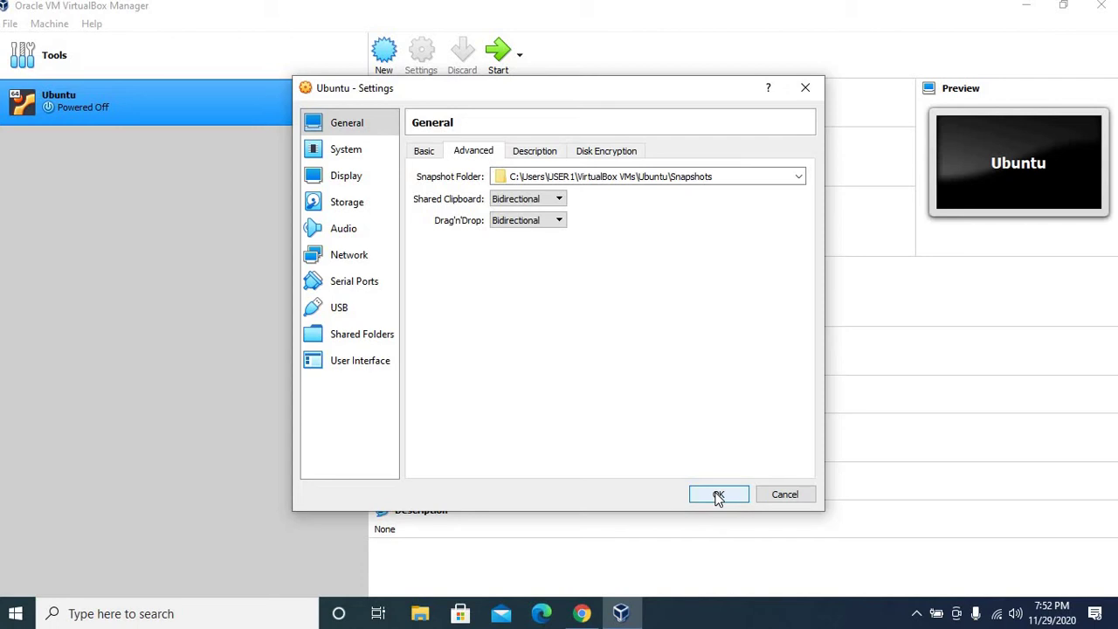
Step: Save the settings with OK, then reopen Ubuntu's settings to check the General tabs
click(718, 495)
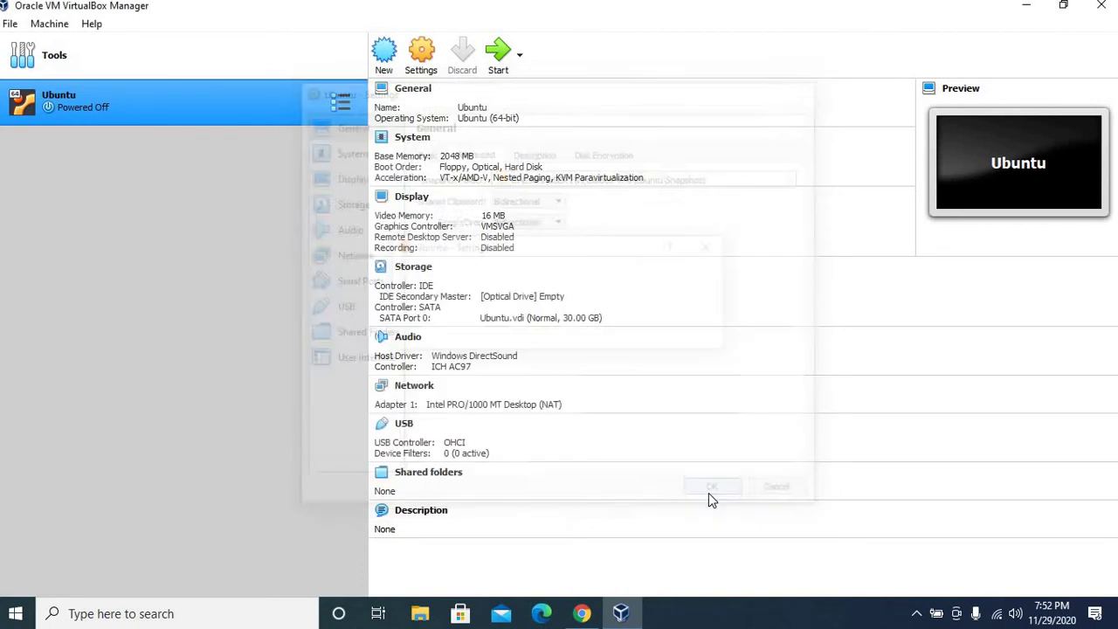
click(427, 57)
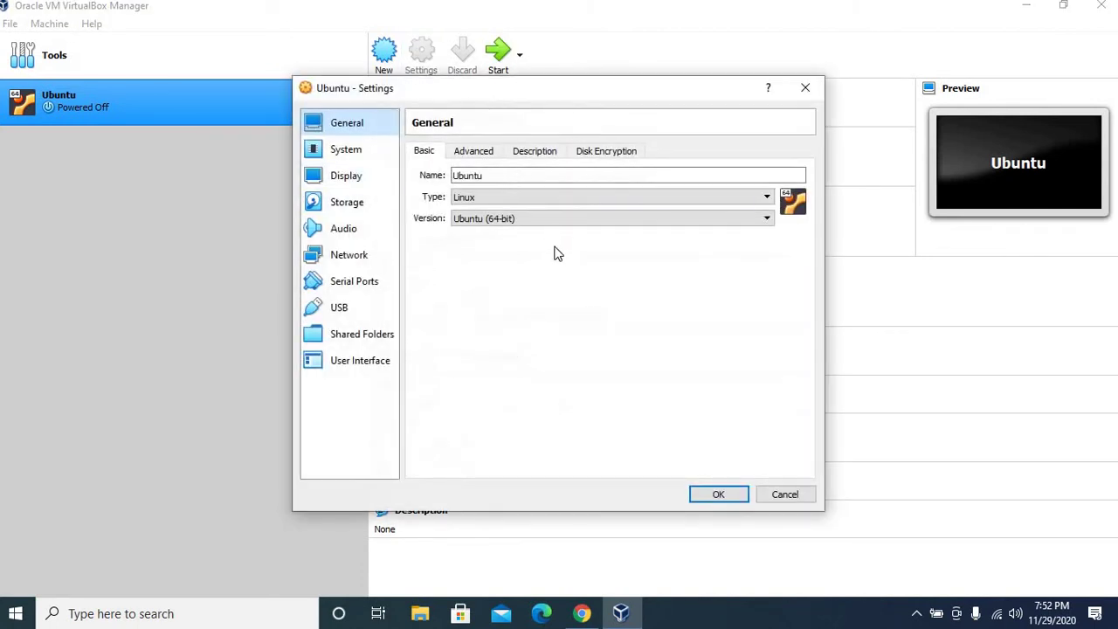
click(469, 151)
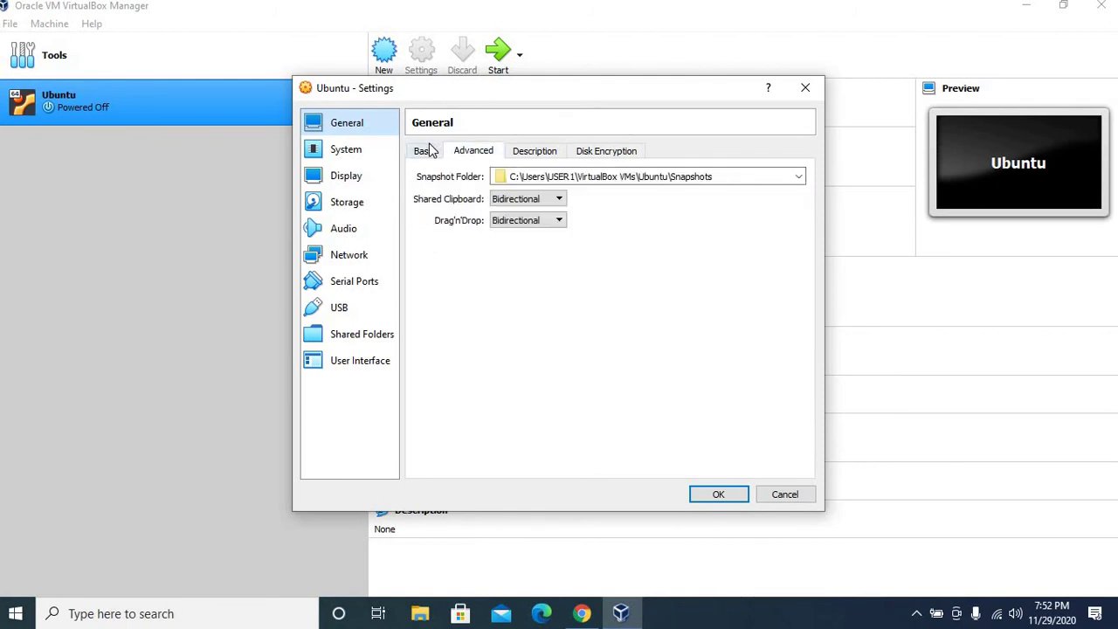
click(427, 150)
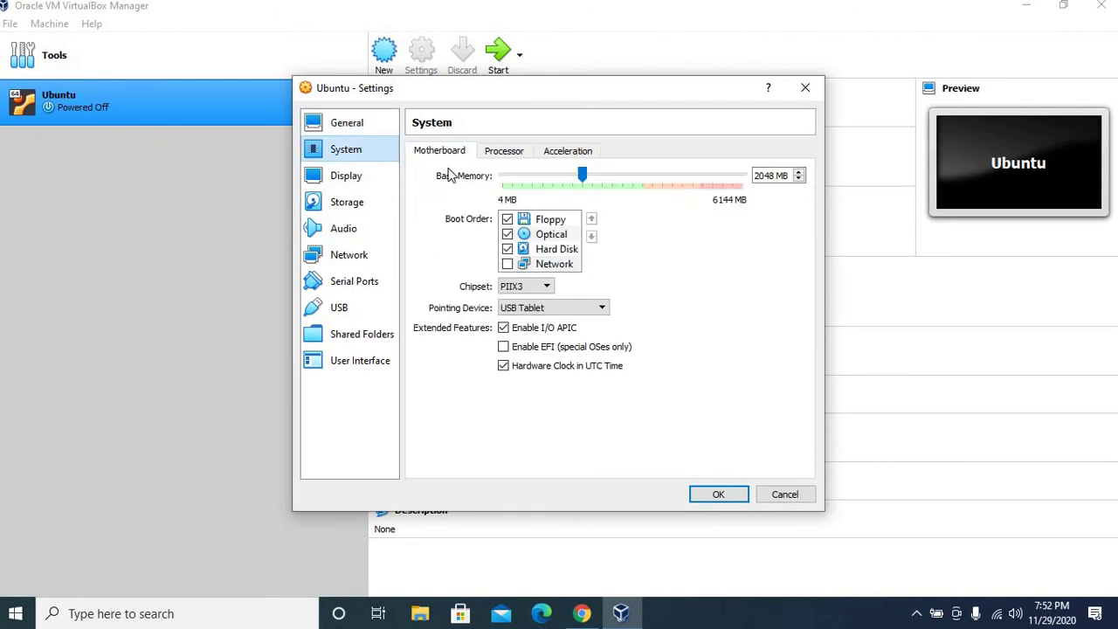
Step: Set Processor(s) to 2 in Ubuntu's System settings, then view the Storage page
click(513, 154)
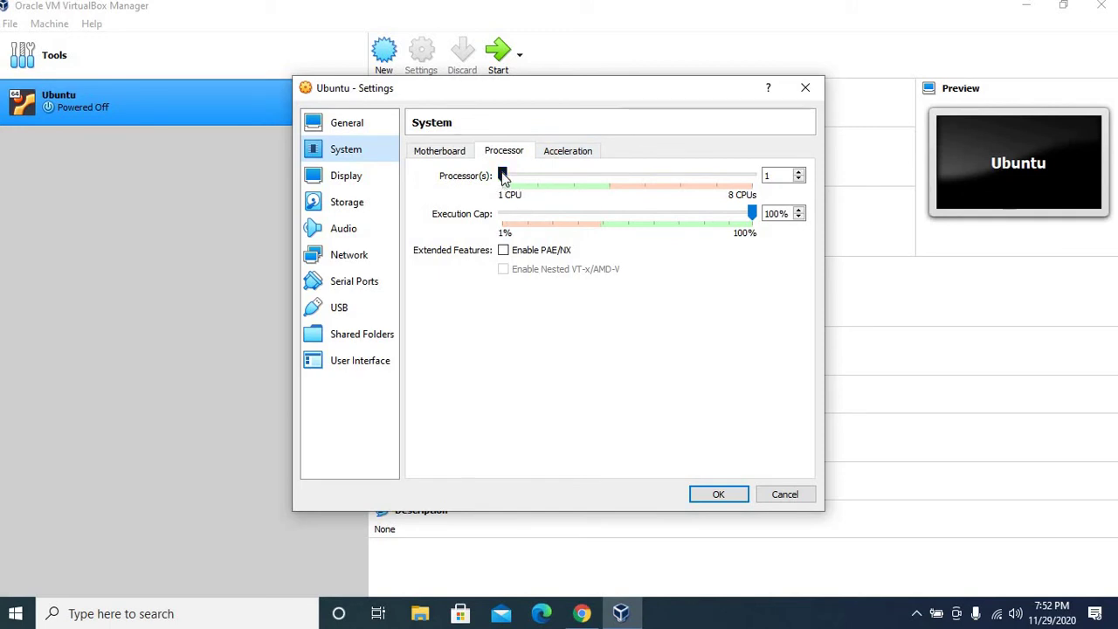
click(542, 173)
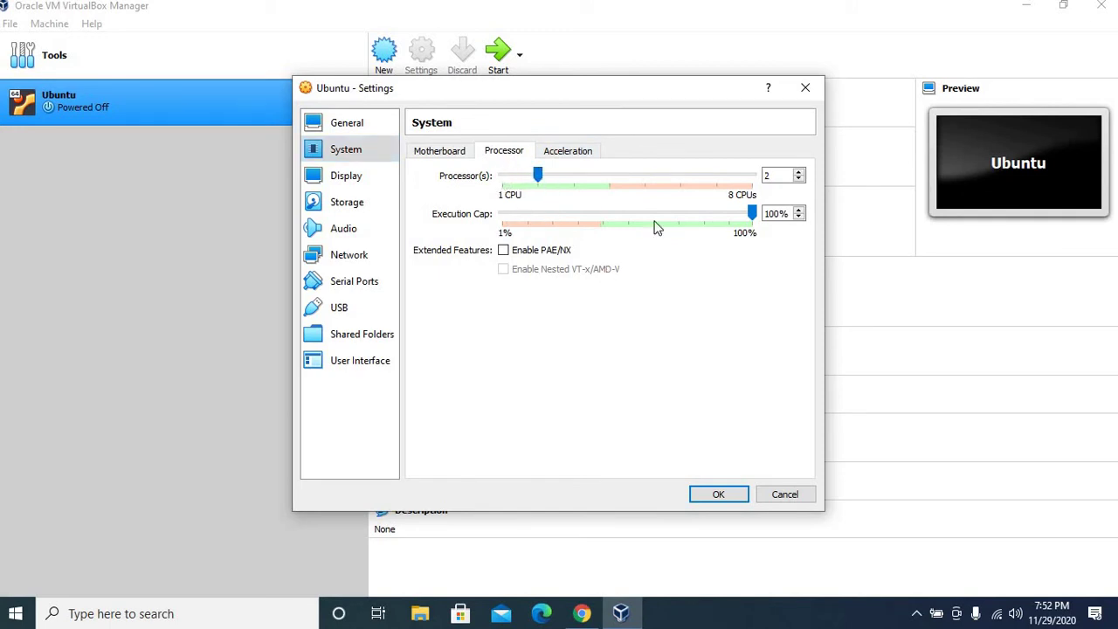
click(563, 152)
click(423, 156)
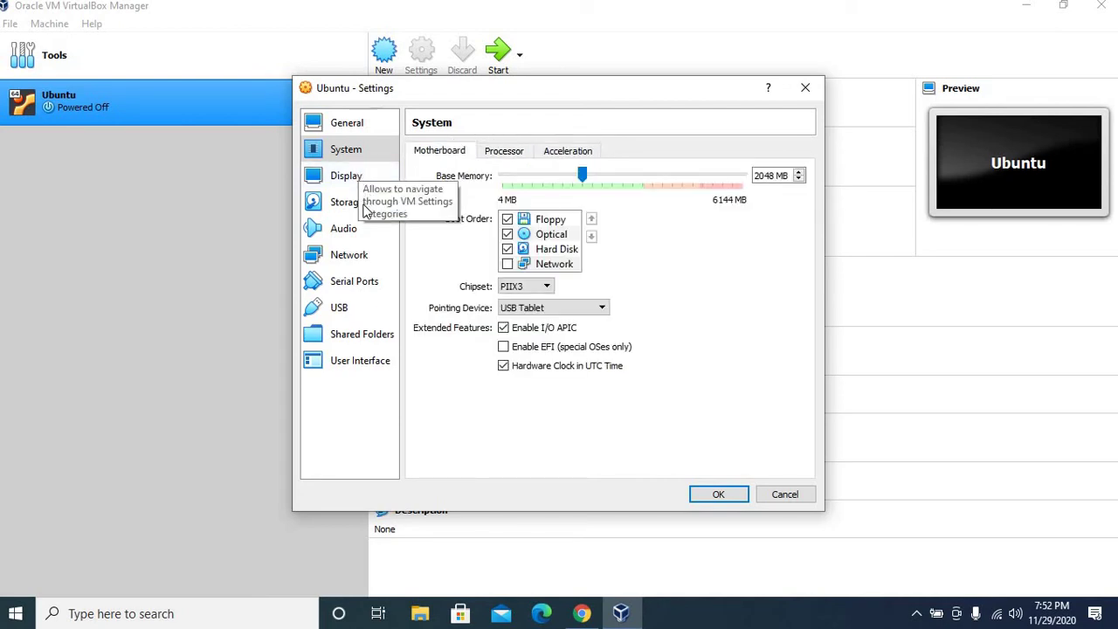
click(366, 203)
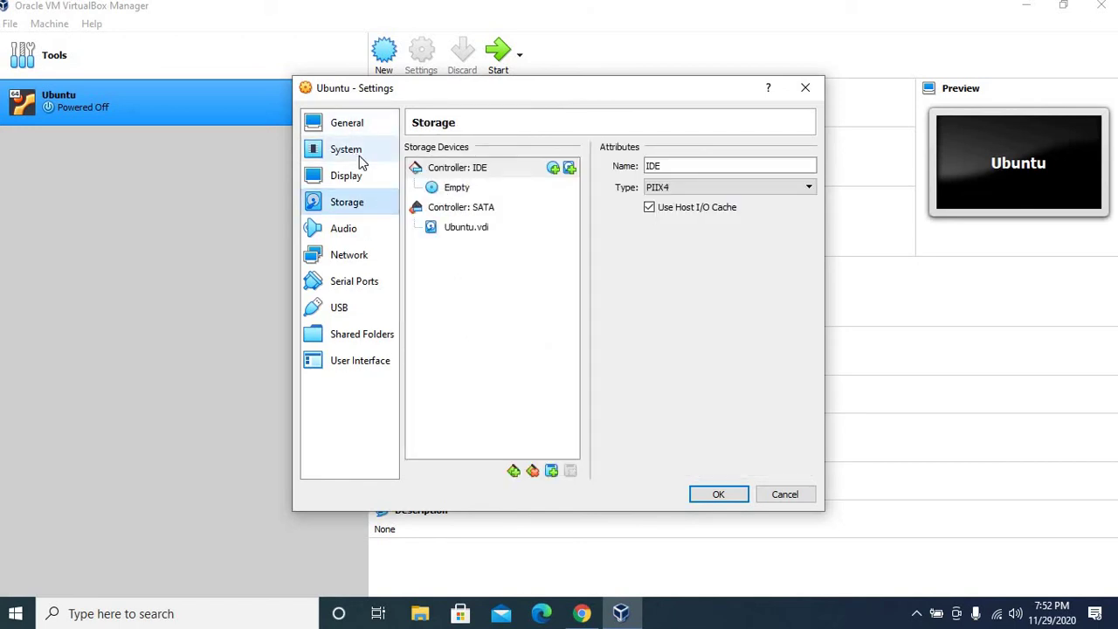
Step: Check the empty IDE optical drive, close Settings, and switch to Chrome's Ubuntu releases page
click(447, 171)
click(447, 191)
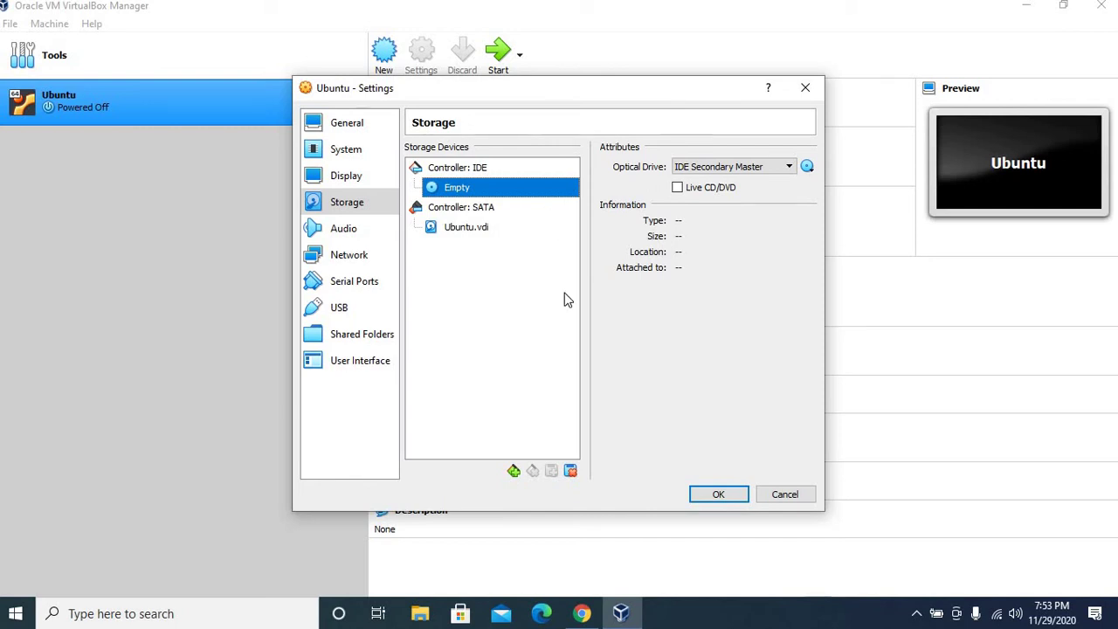
click(805, 88)
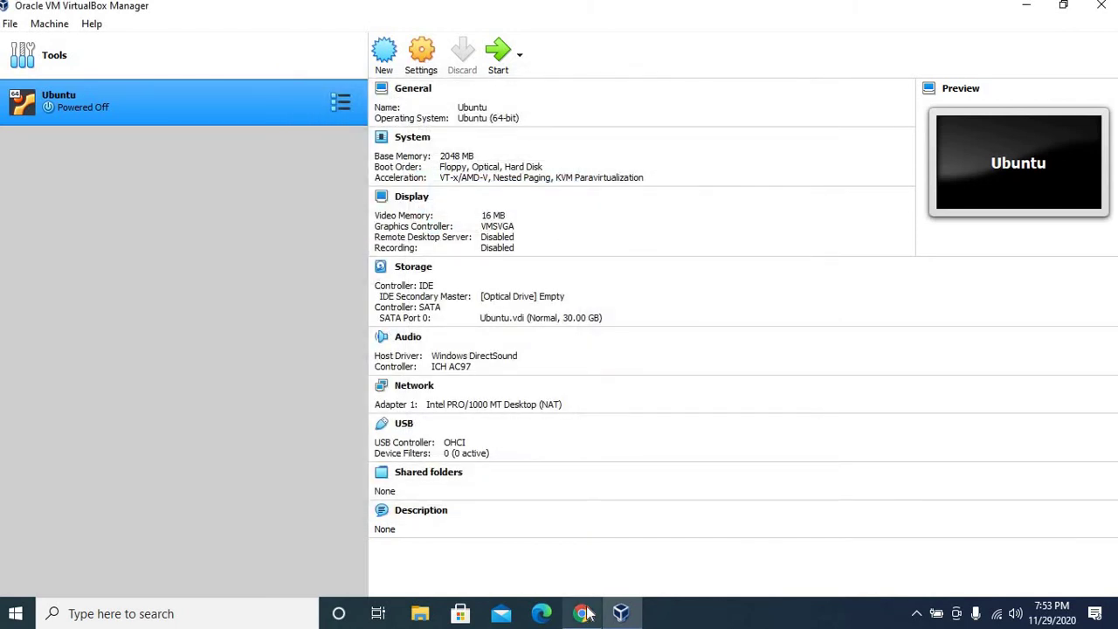
click(582, 613)
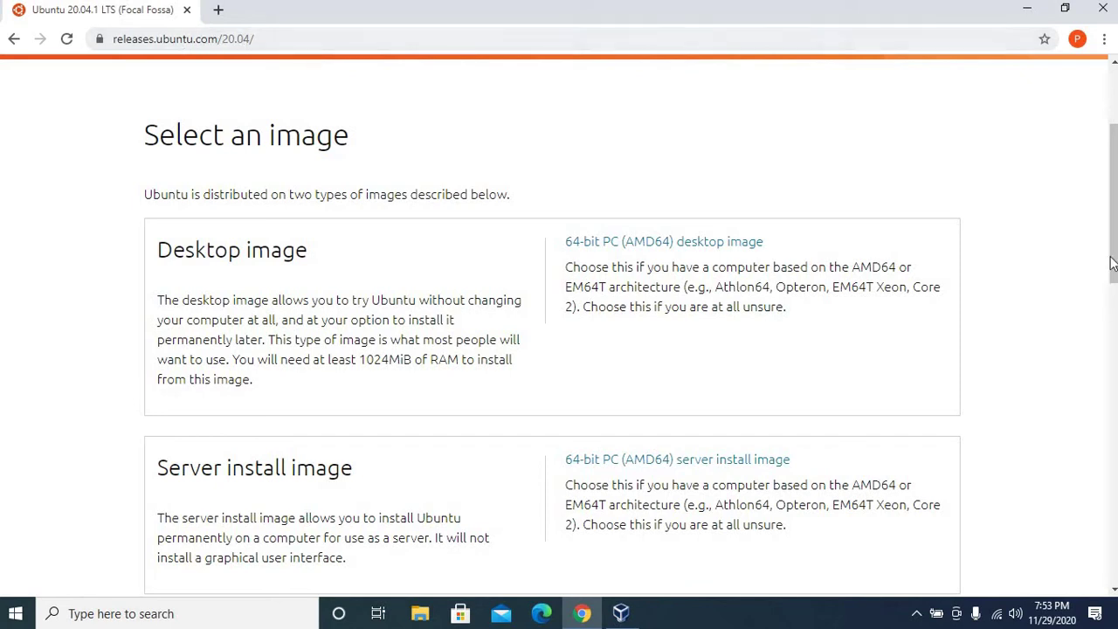
mouse_move(1112, 285)
mouse_down()
mouse_move(1112, 306)
mouse_move(1112, 293)
mouse_up()
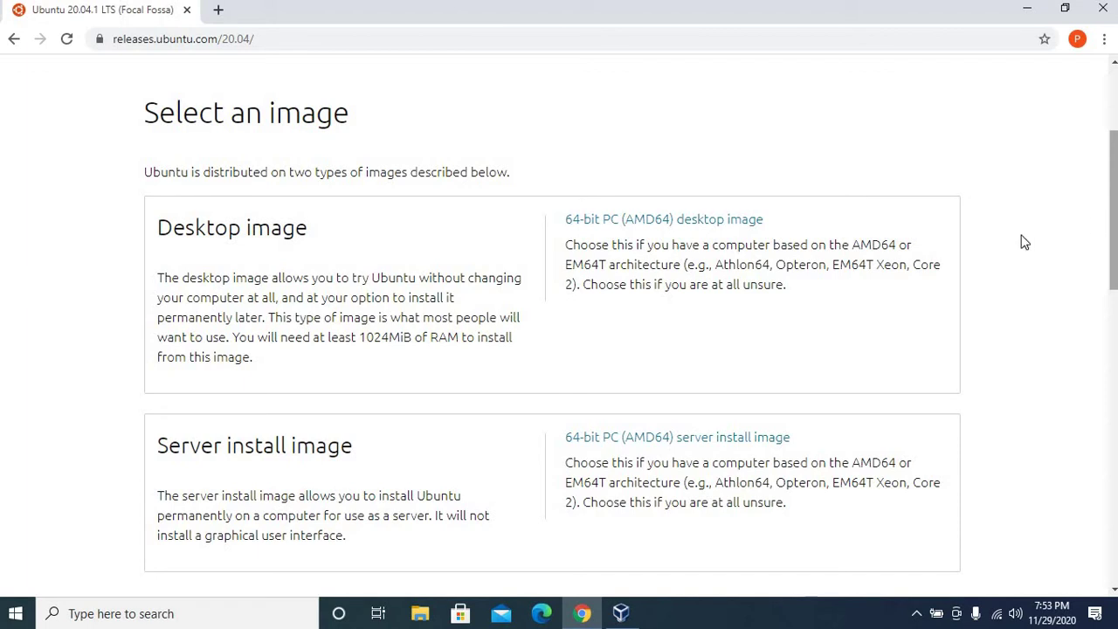
click(622, 613)
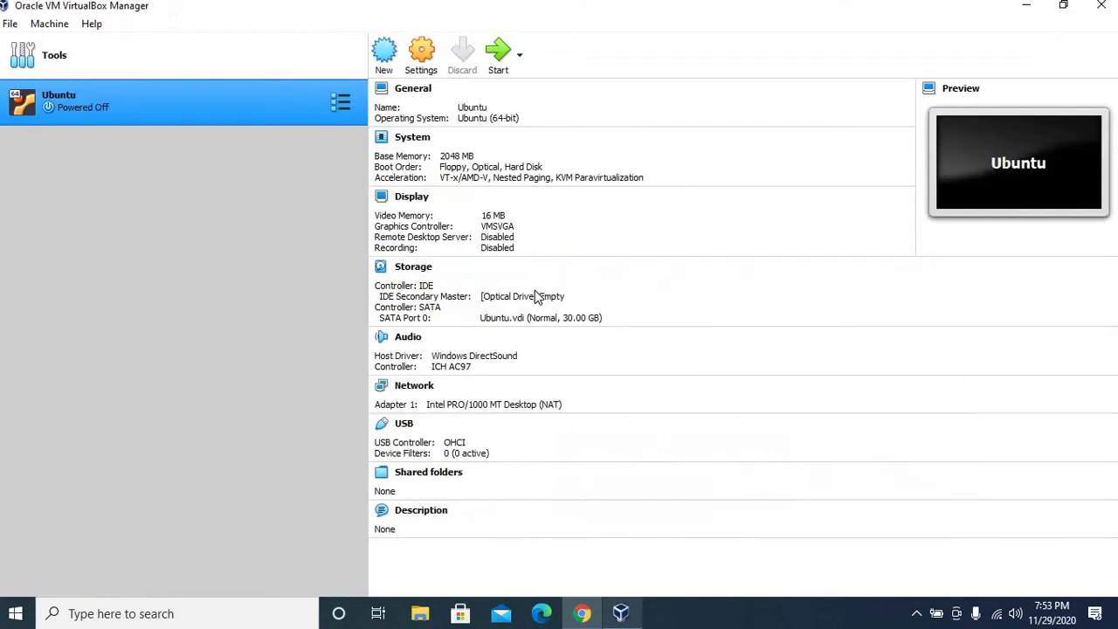
click(582, 615)
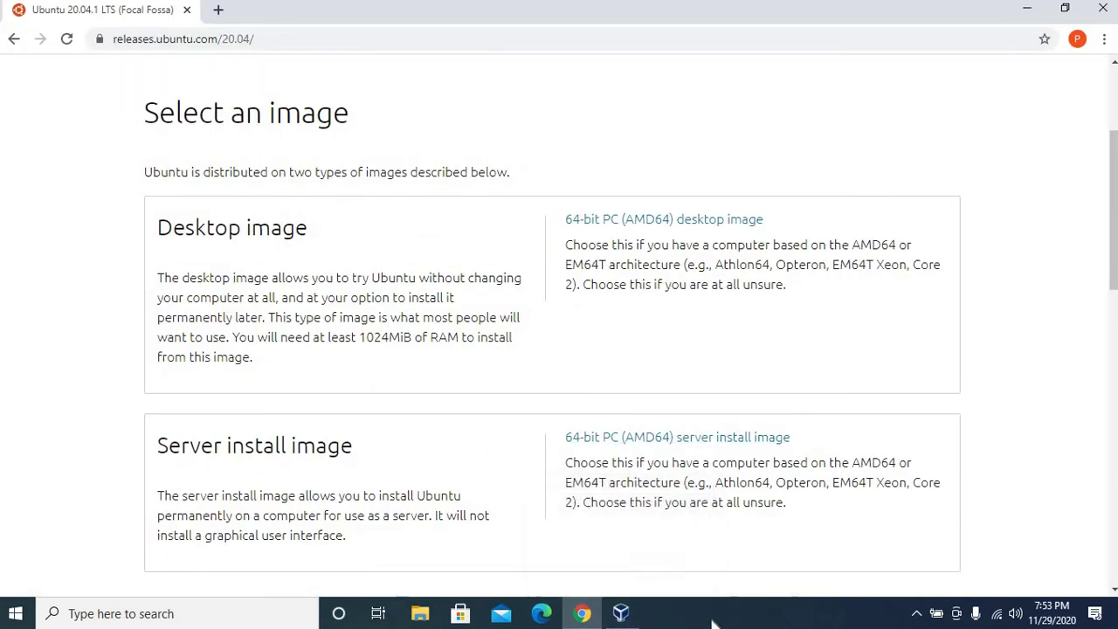
Step: Find ubuntu-20.04.1-desktop-amd64 in C: Downloads with File Explorer, then return to VirtualBox Manager
click(420, 613)
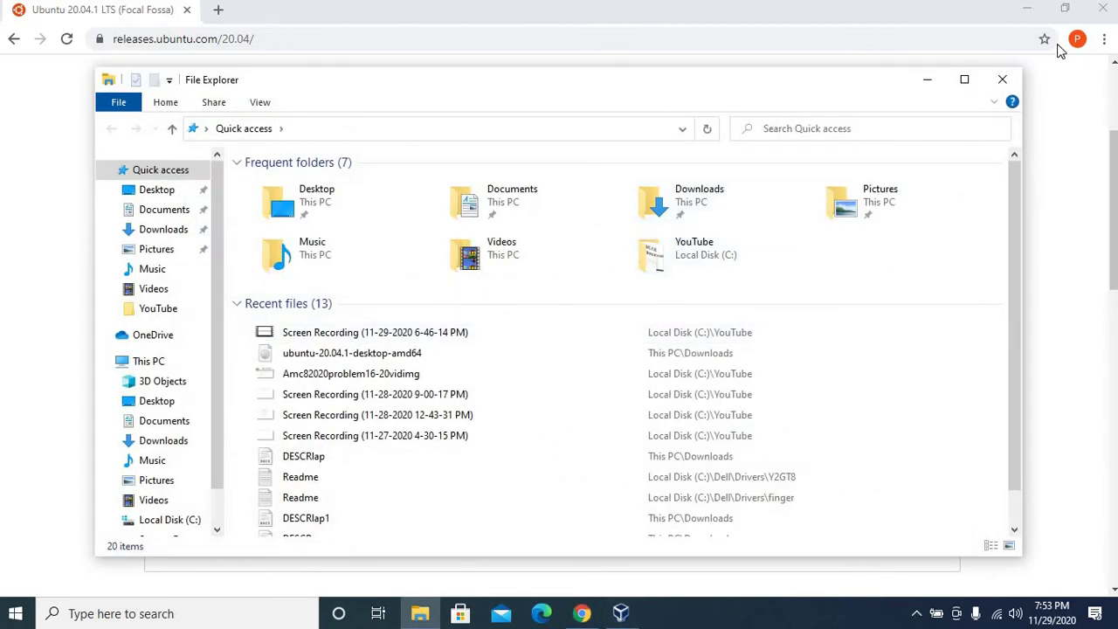
click(965, 79)
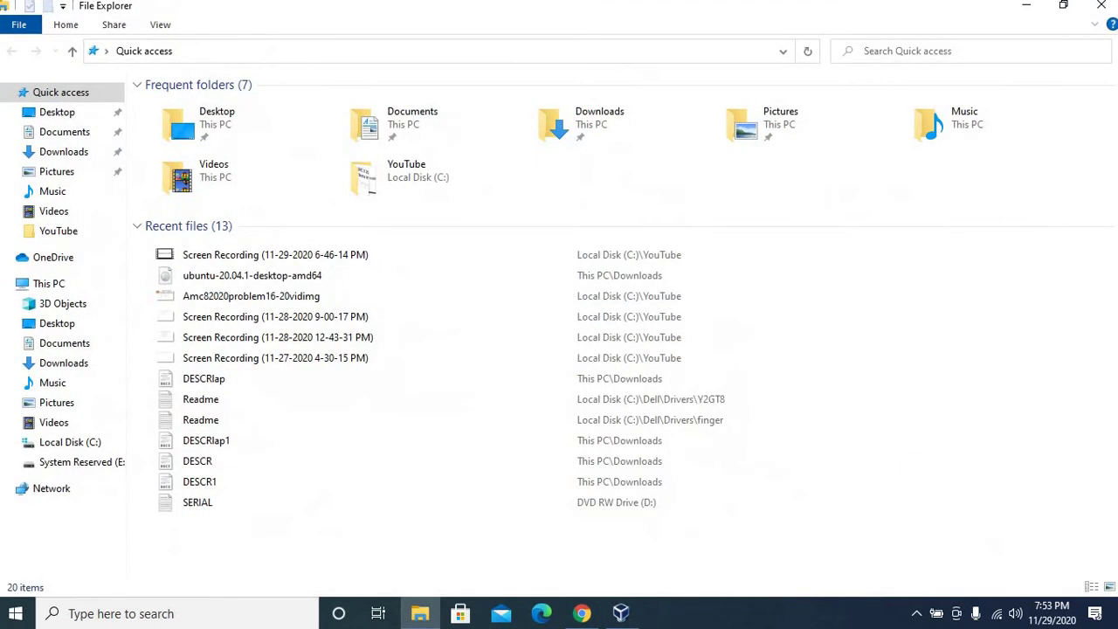
click(51, 444)
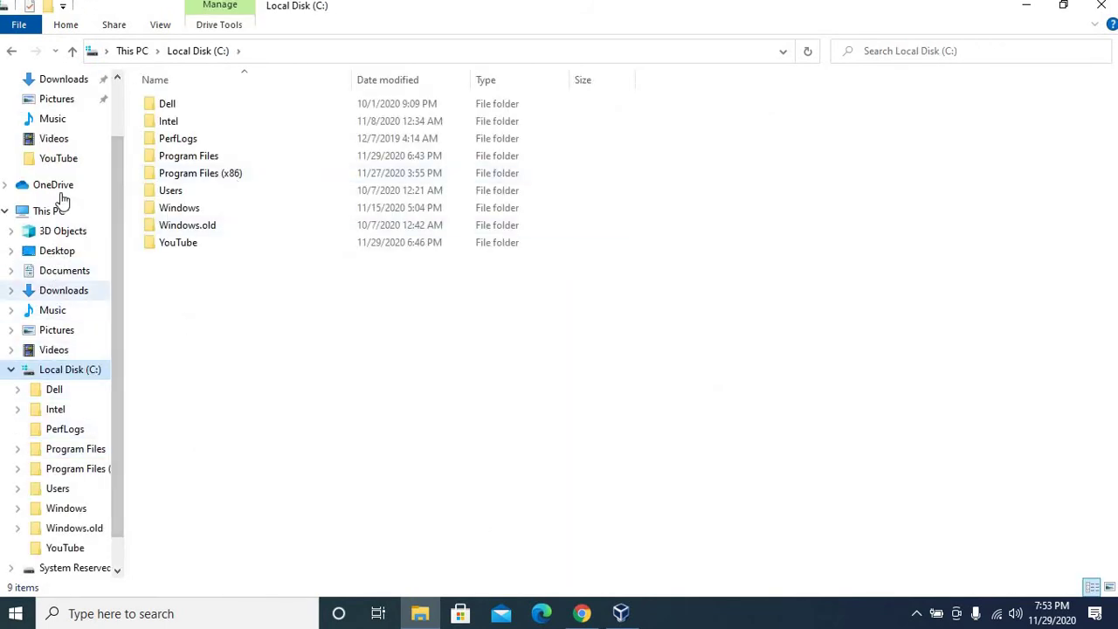
click(55, 291)
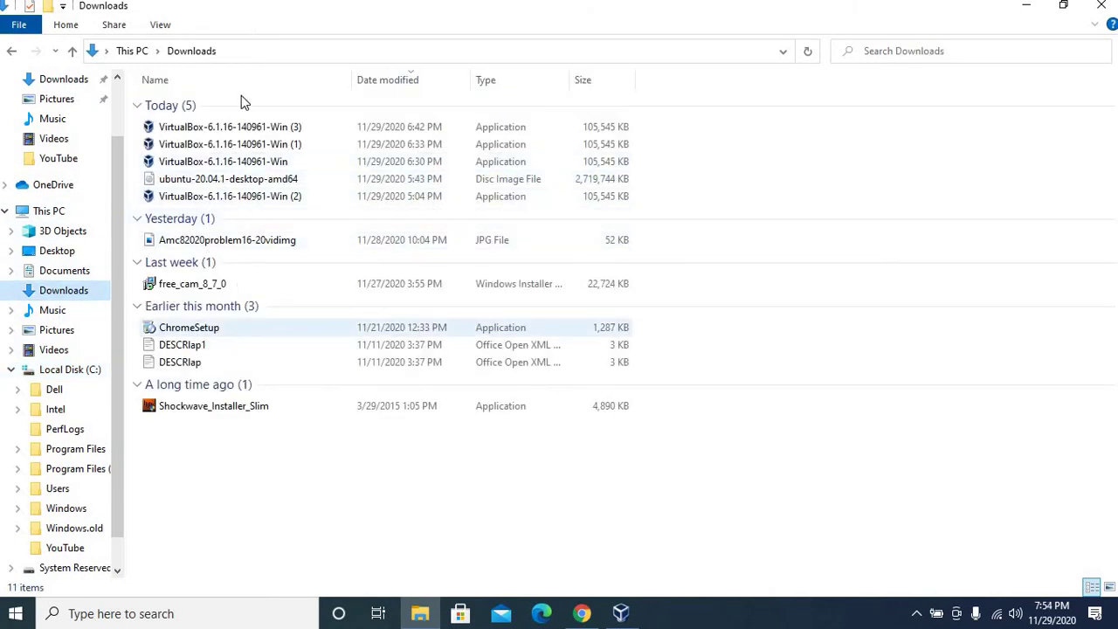
click(233, 183)
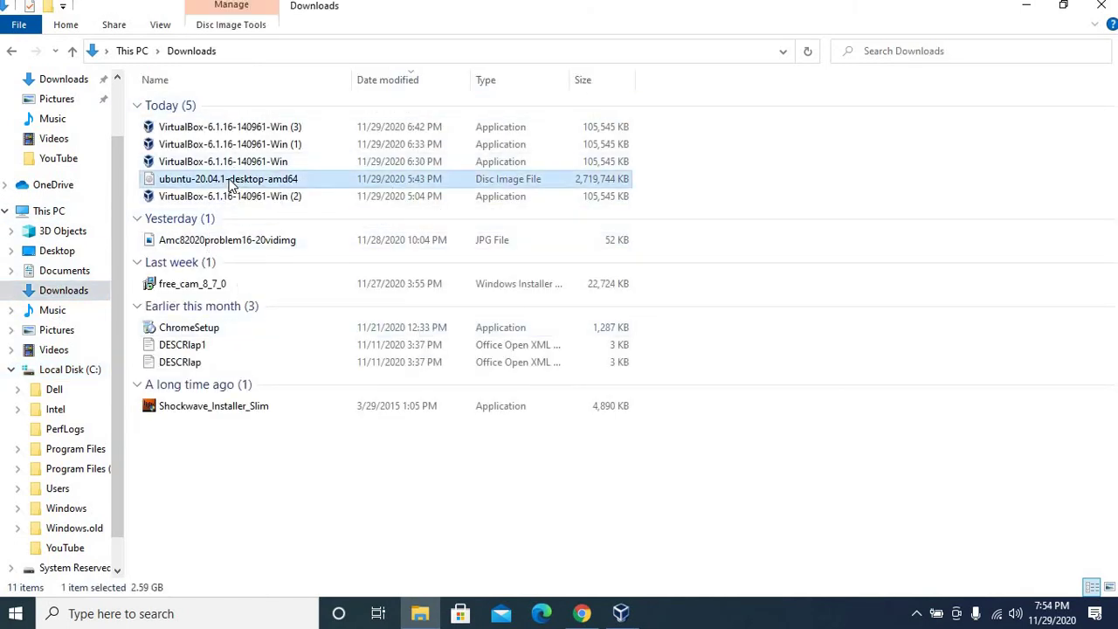
click(601, 533)
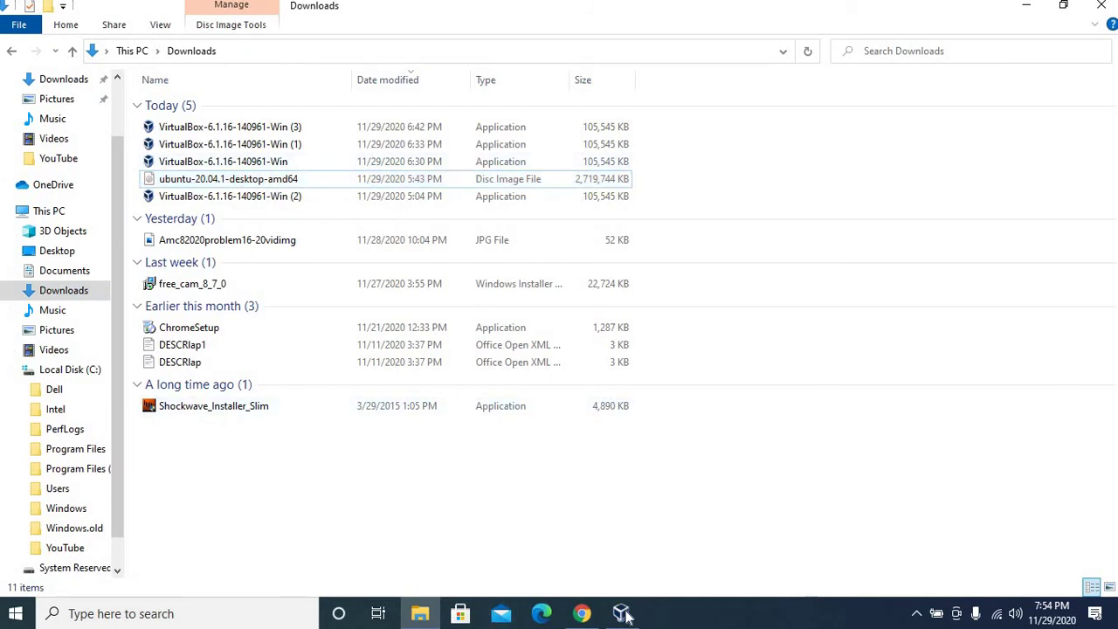
click(623, 615)
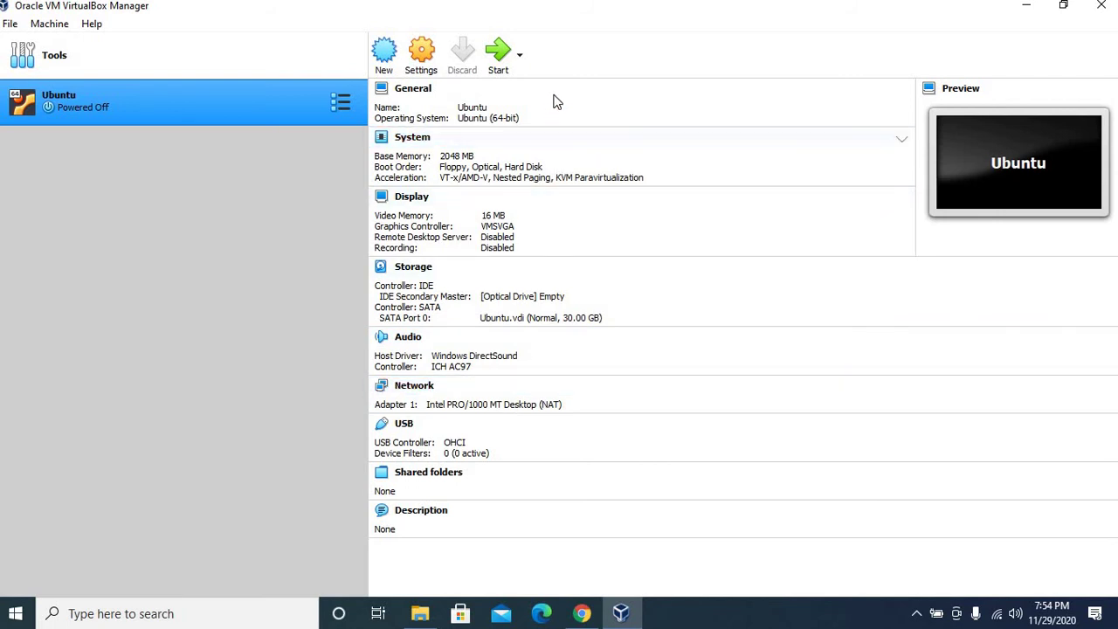
Step: Open the Ubuntu machine's settings at the Storage page
click(439, 75)
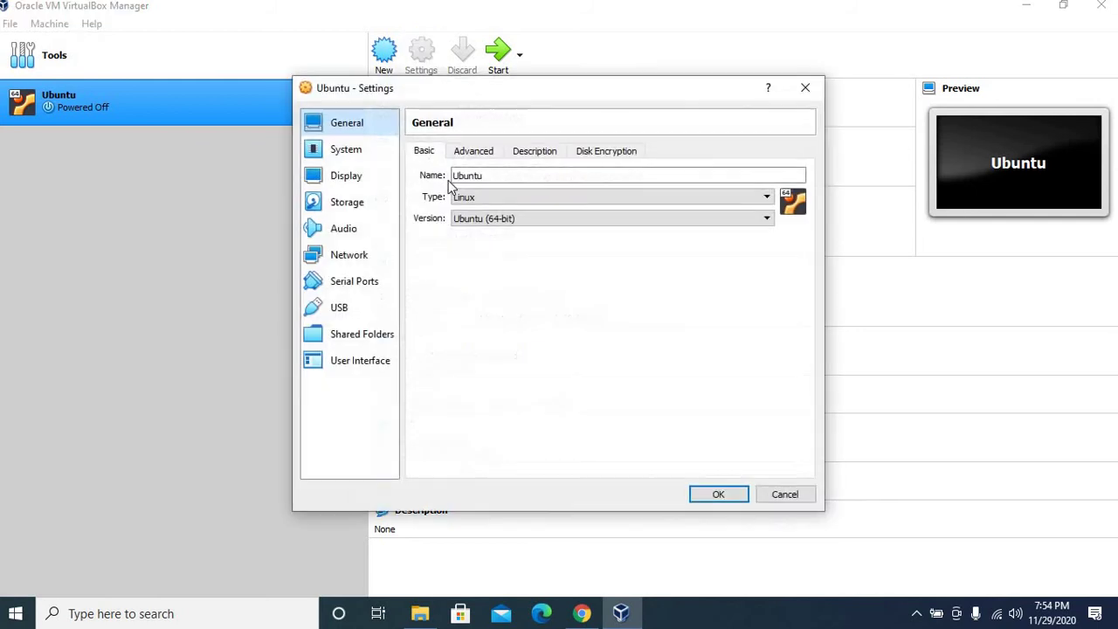
click(370, 203)
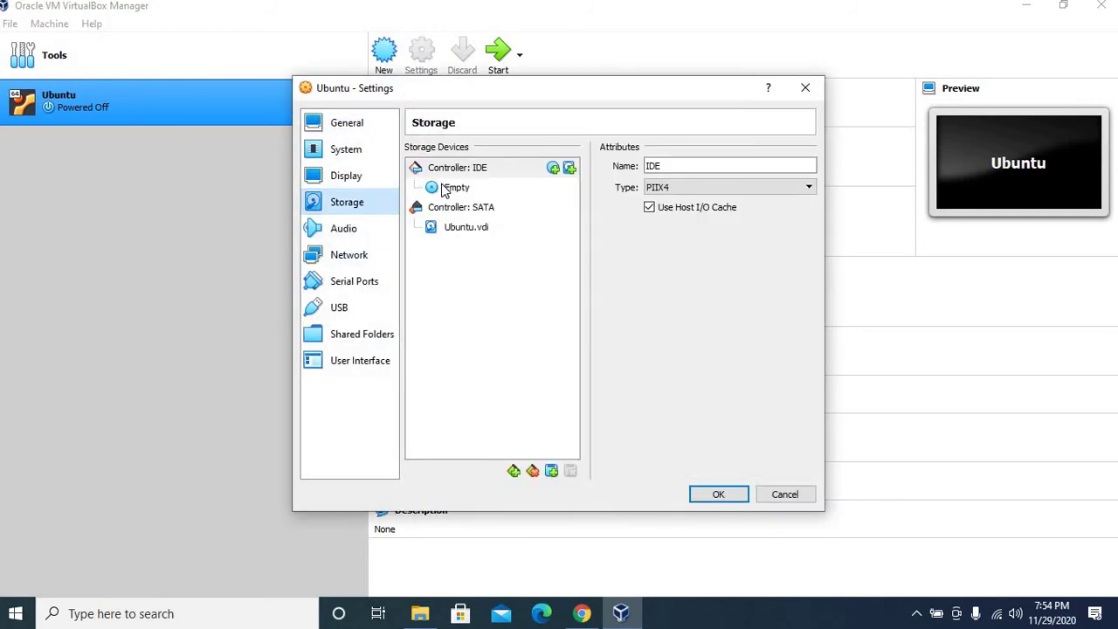
Step: Bring up the virtual optical disk chooser for the empty IDE optical drive
click(445, 190)
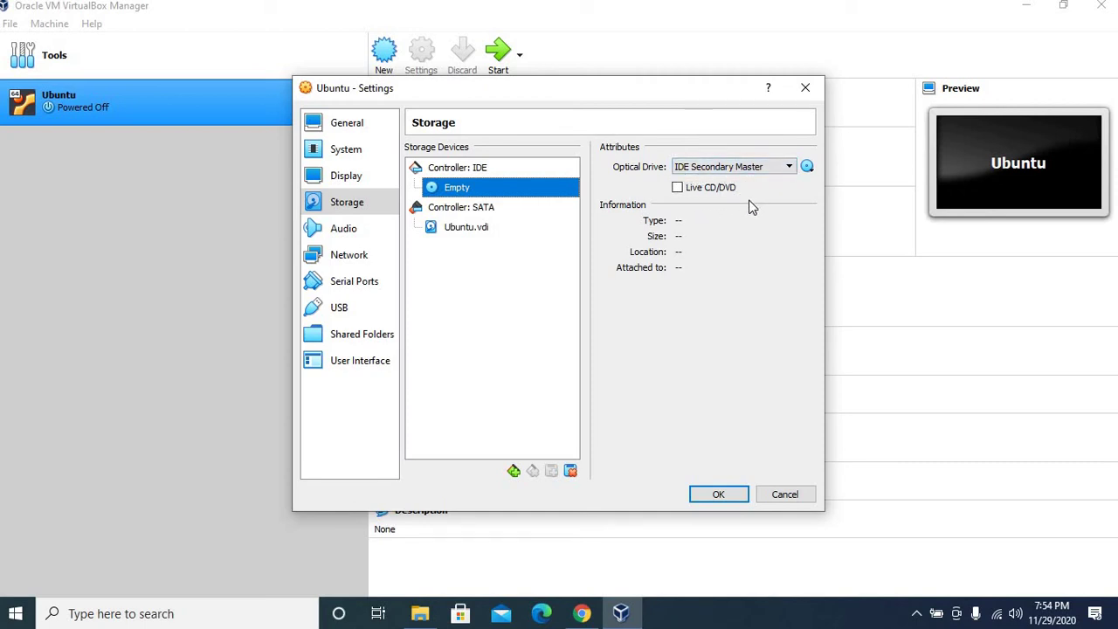
click(808, 167)
click(811, 180)
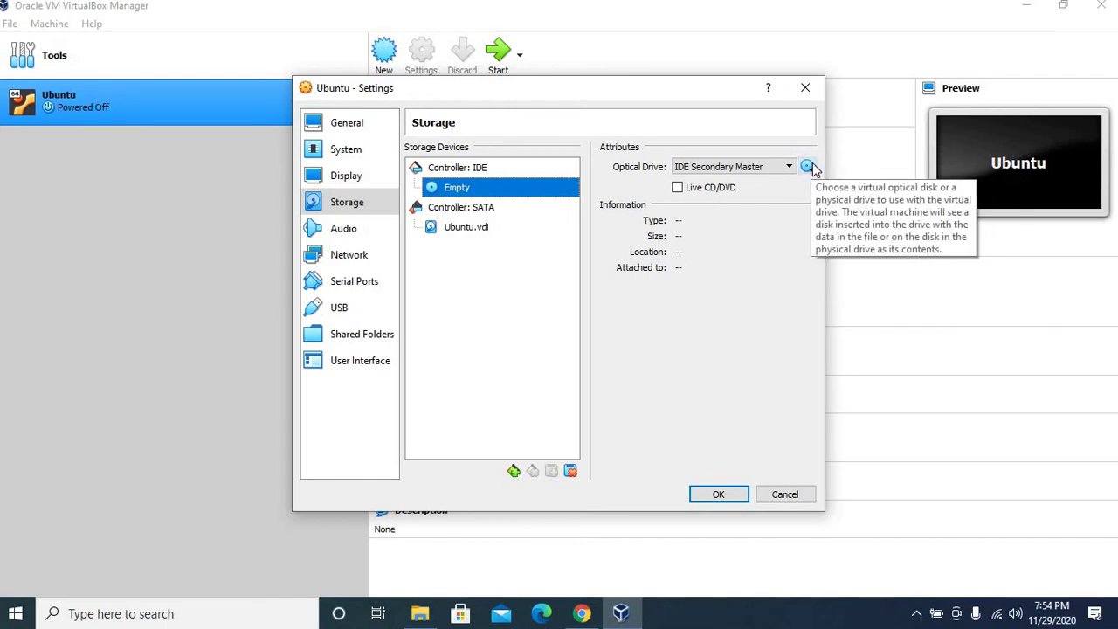
click(809, 167)
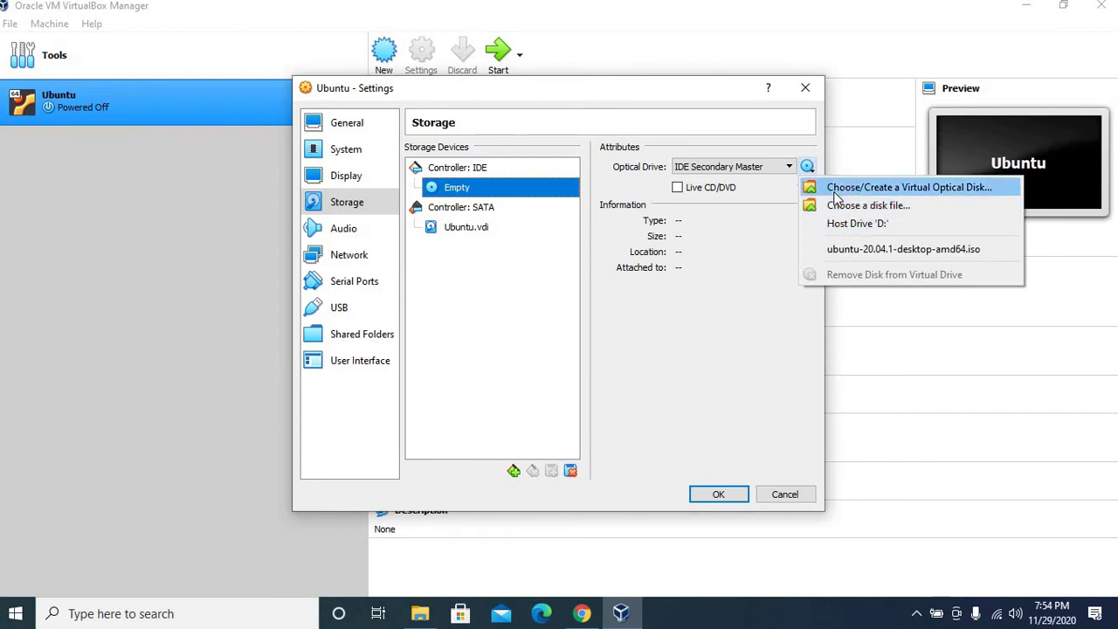
click(837, 189)
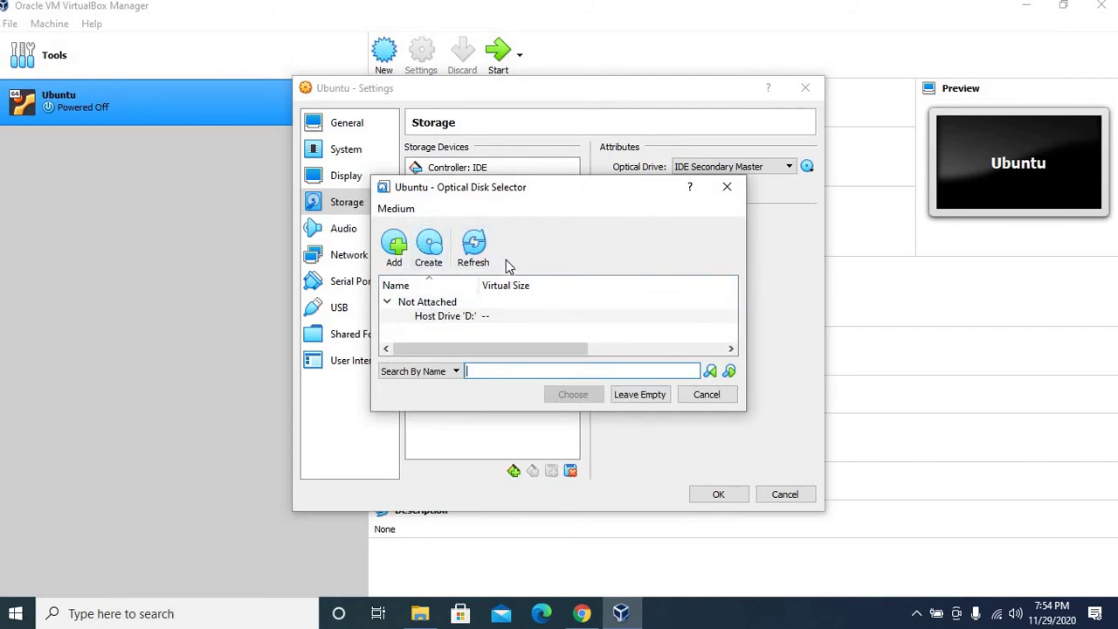
drag(607, 198, 678, 221)
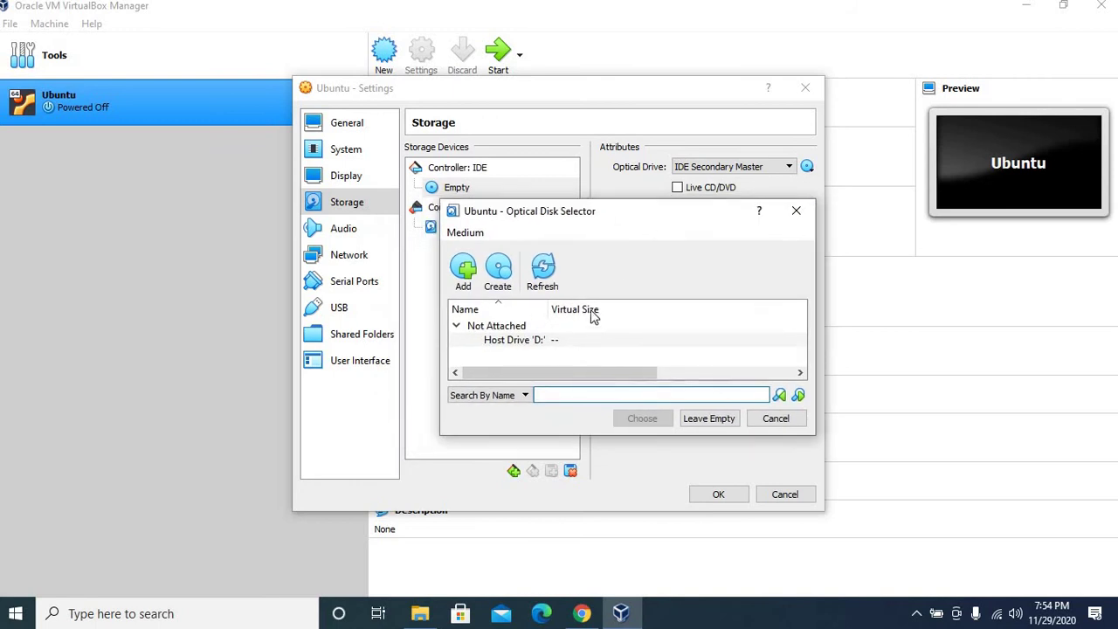
Step: Add ubuntu-20.04.1-desktop-amd64.iso, attach it to the optical drive, and save the settings
click(471, 273)
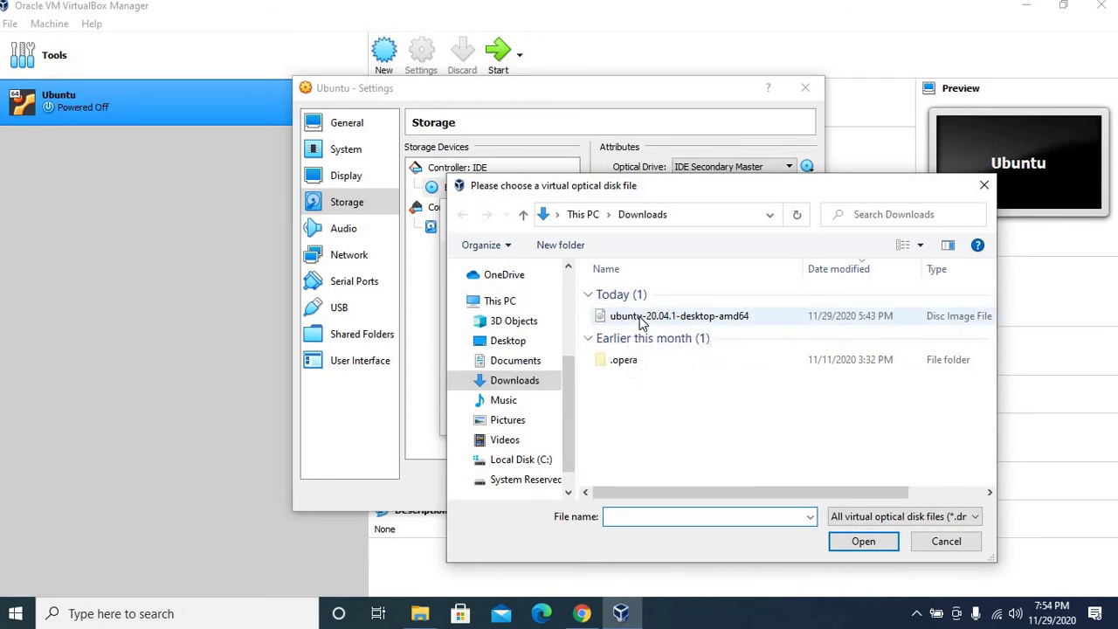
click(641, 317)
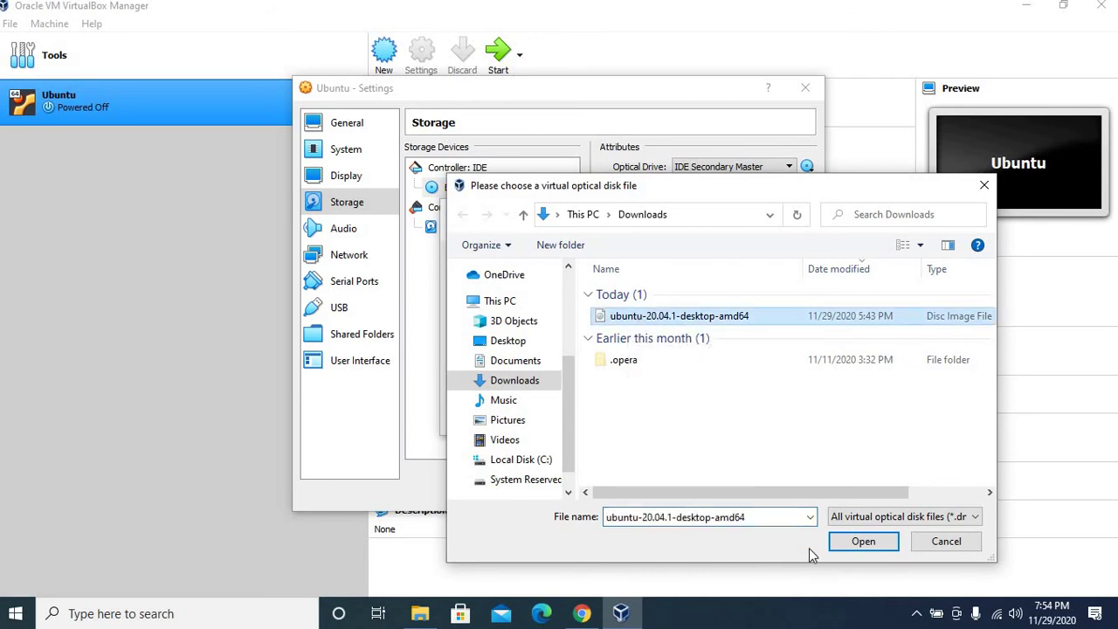
click(863, 541)
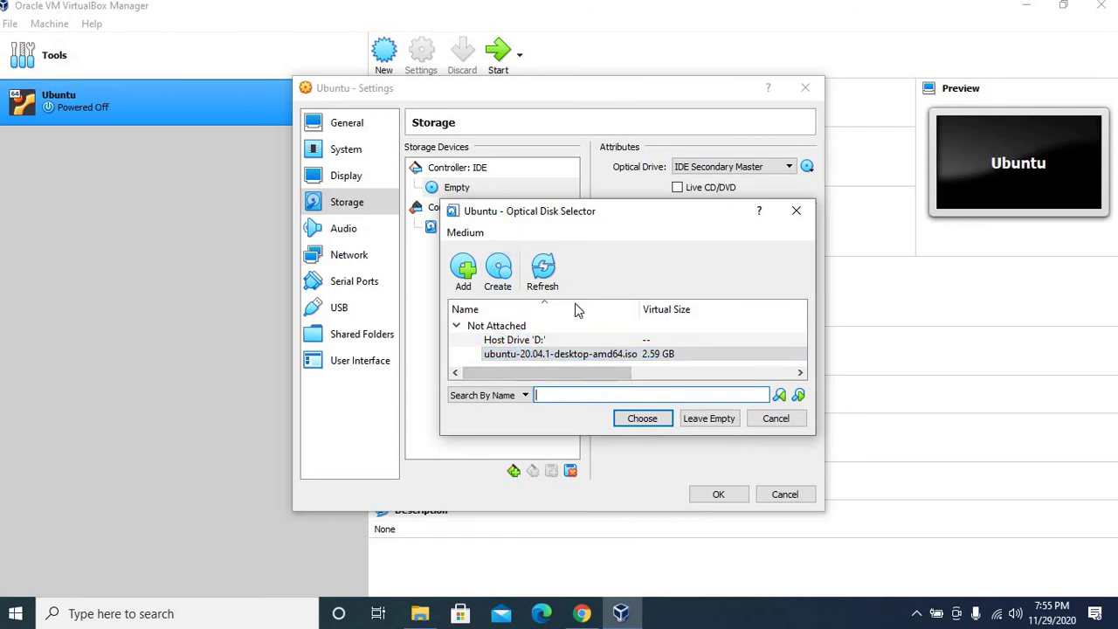
click(560, 355)
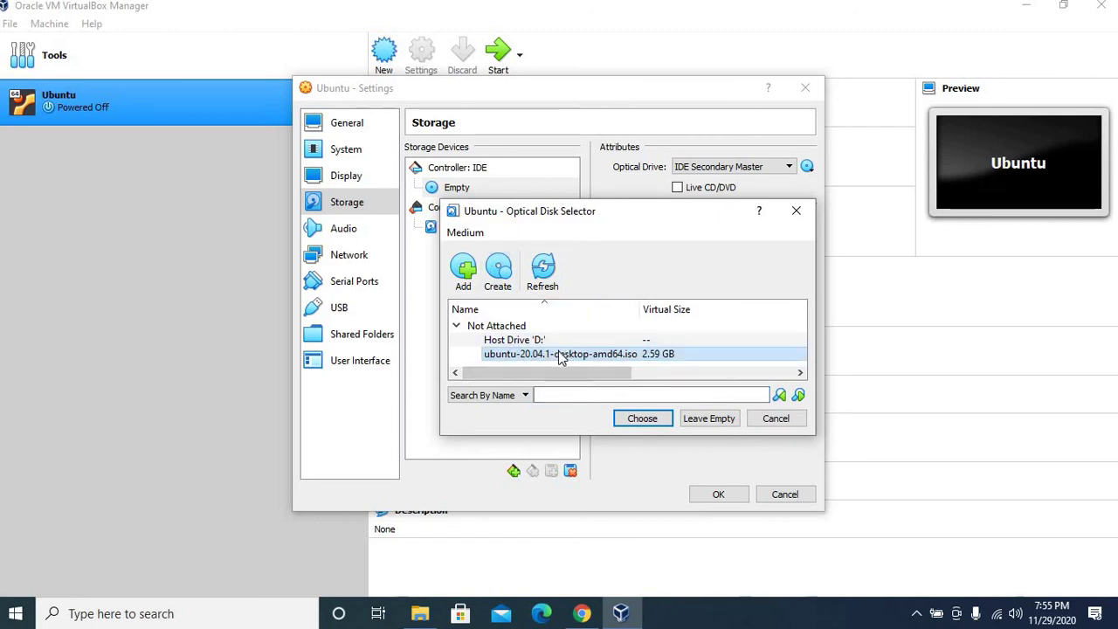
double_click(560, 355)
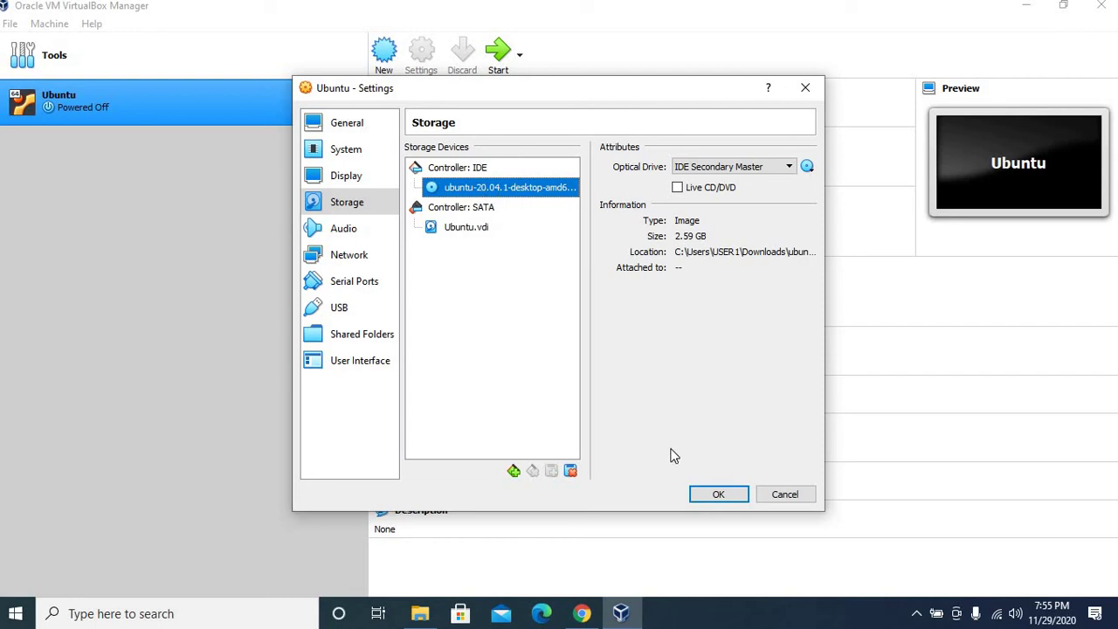
click(708, 495)
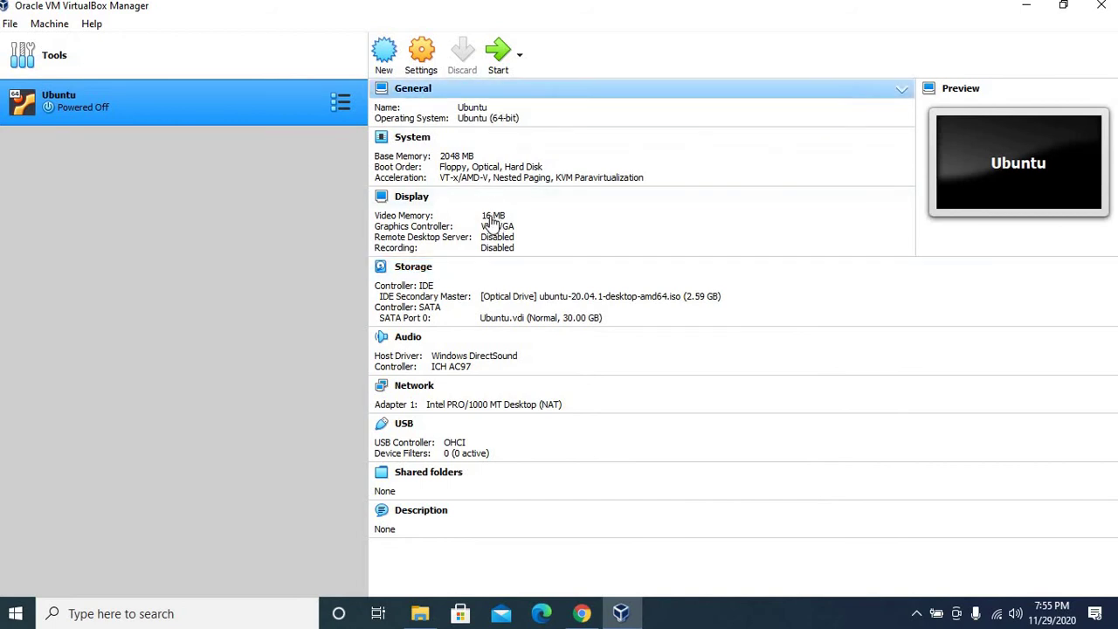
Step: Start the Ubuntu VM and maximize its window
click(496, 69)
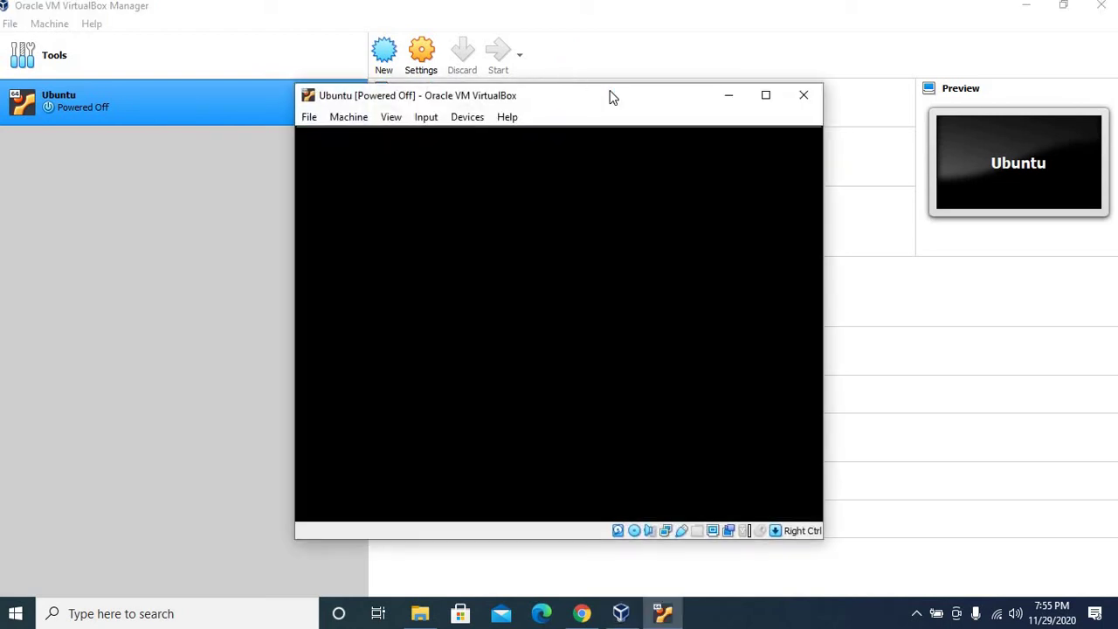
click(766, 96)
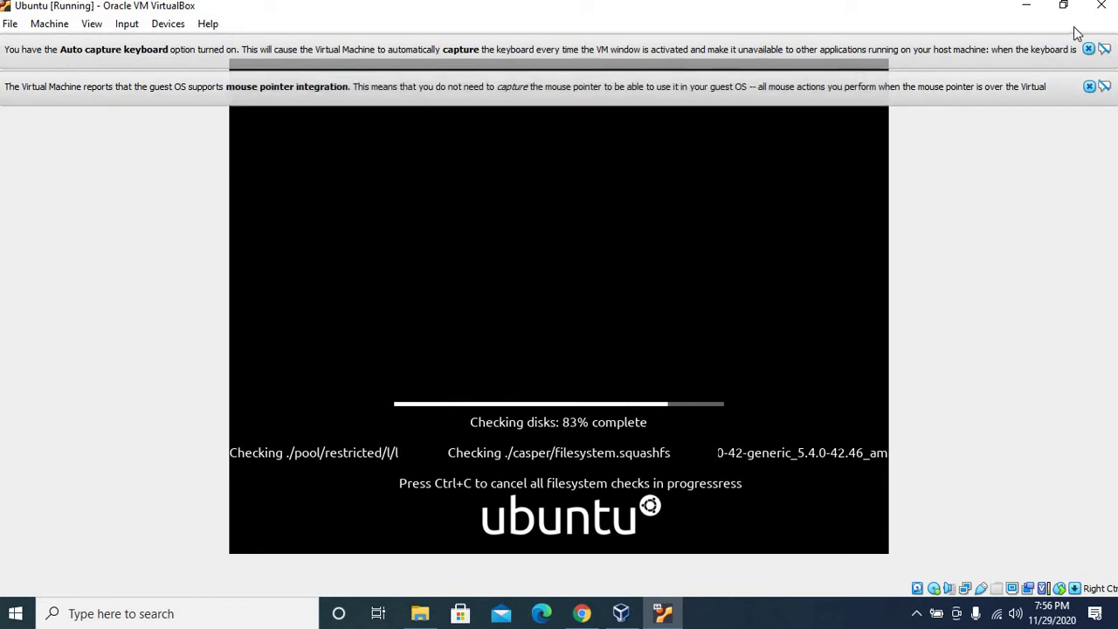
Step: Dismiss the mouse-integration and auto-capture keyboard notices while the VM boots
click(1089, 85)
click(1089, 50)
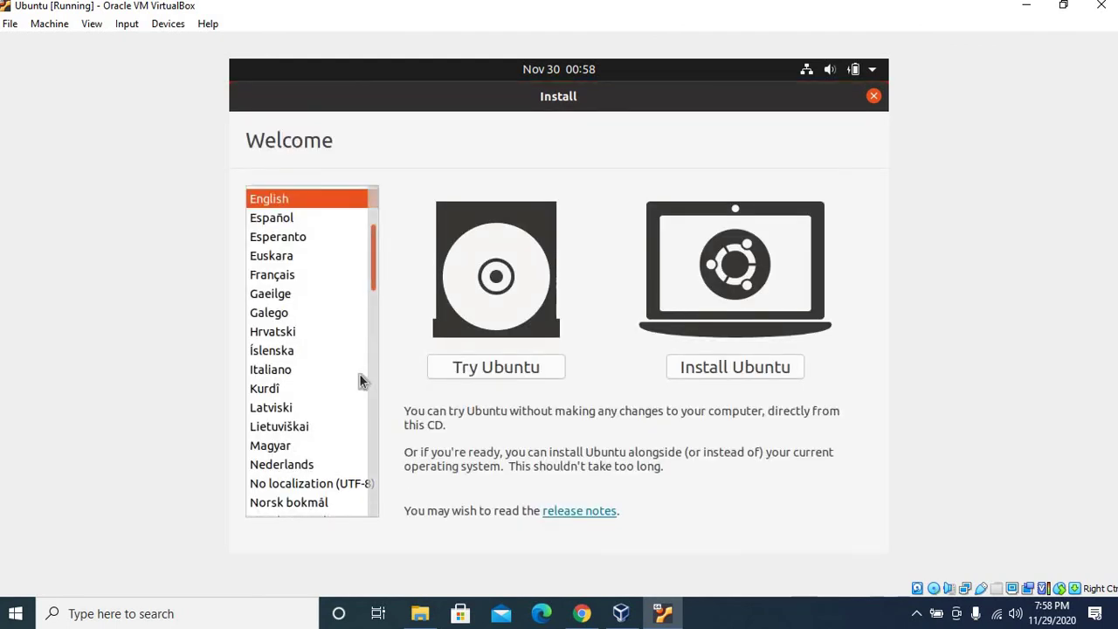
Step: Keep English as the installer language and choose Install Ubuntu
scroll(360, 375, down, 20)
scroll(343, 463, up, 3)
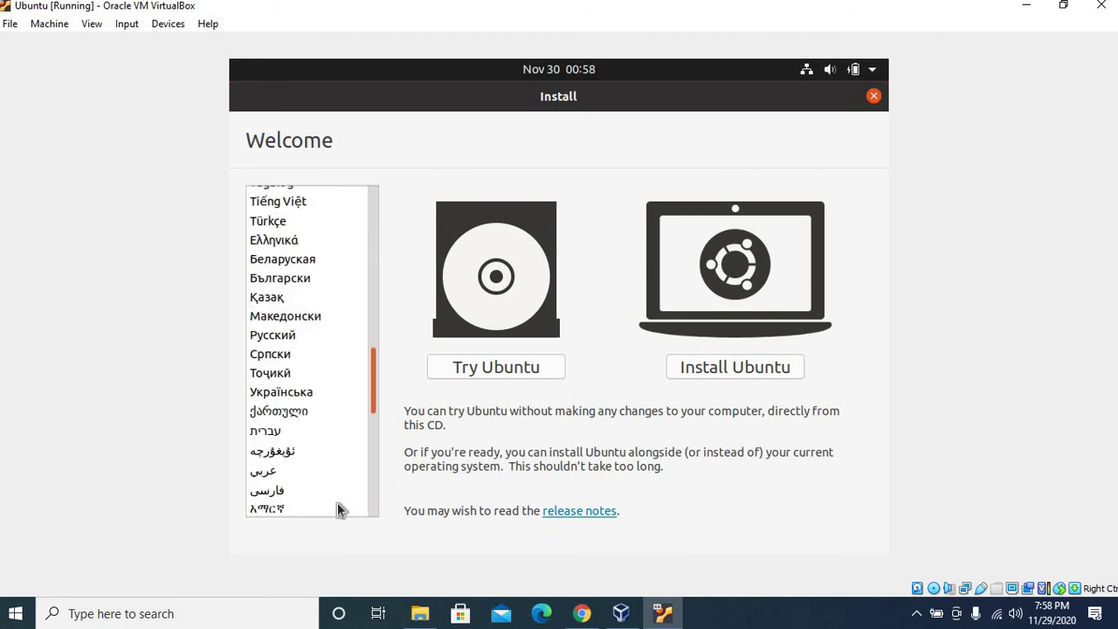
scroll(342, 489, down, 3)
scroll(355, 398, up, 15)
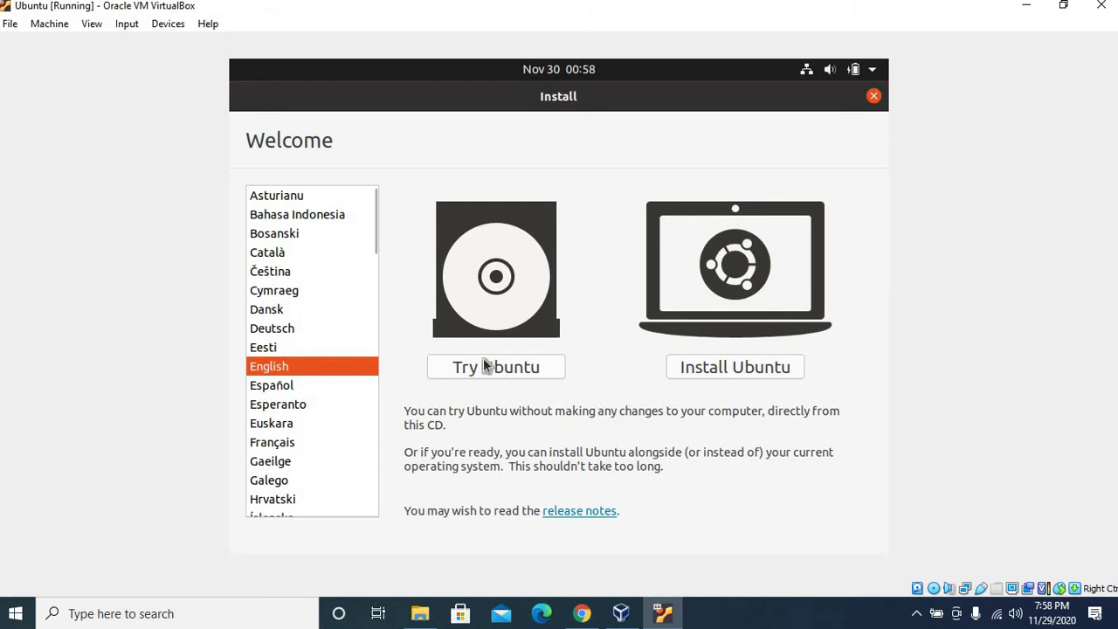
click(741, 371)
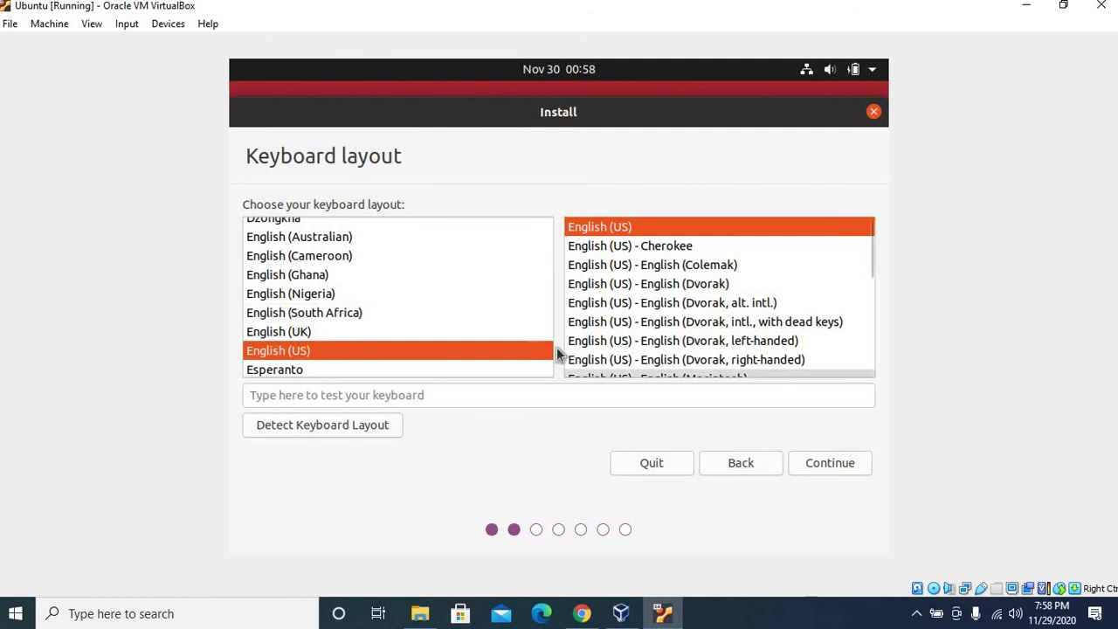
Step: Select the English (US) keyboard layout and continue
click(549, 276)
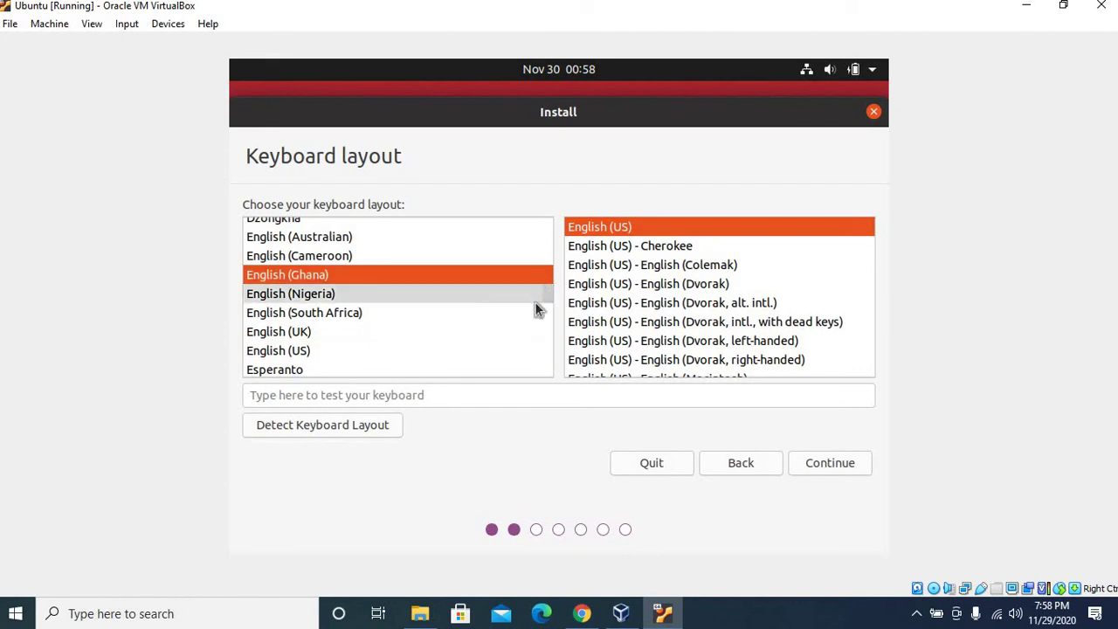
scroll(531, 323, up, 1)
click(336, 354)
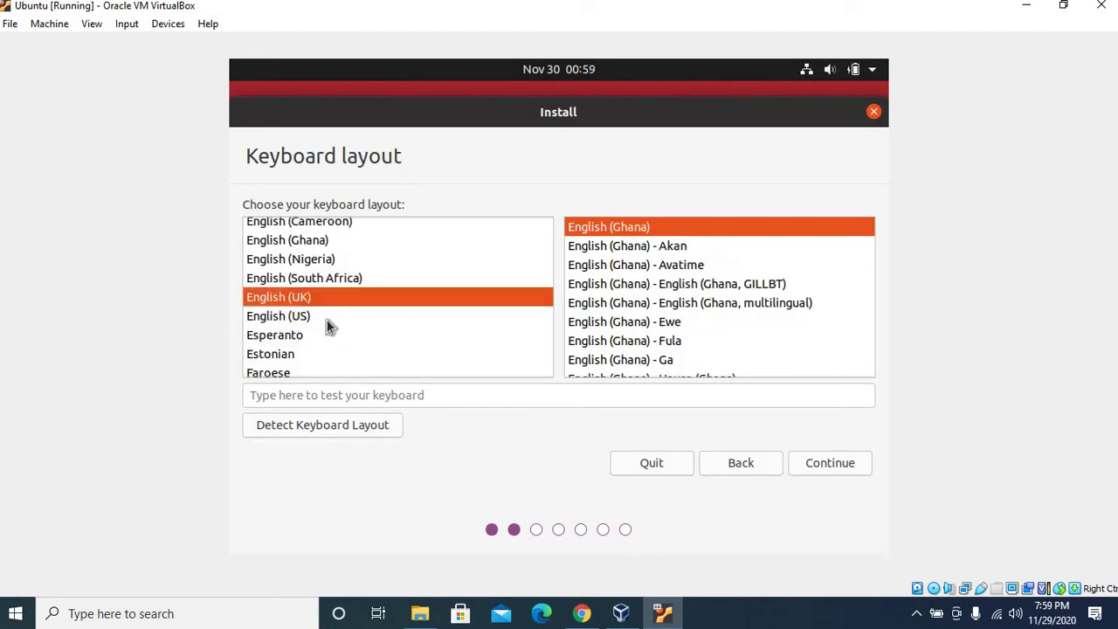
click(296, 314)
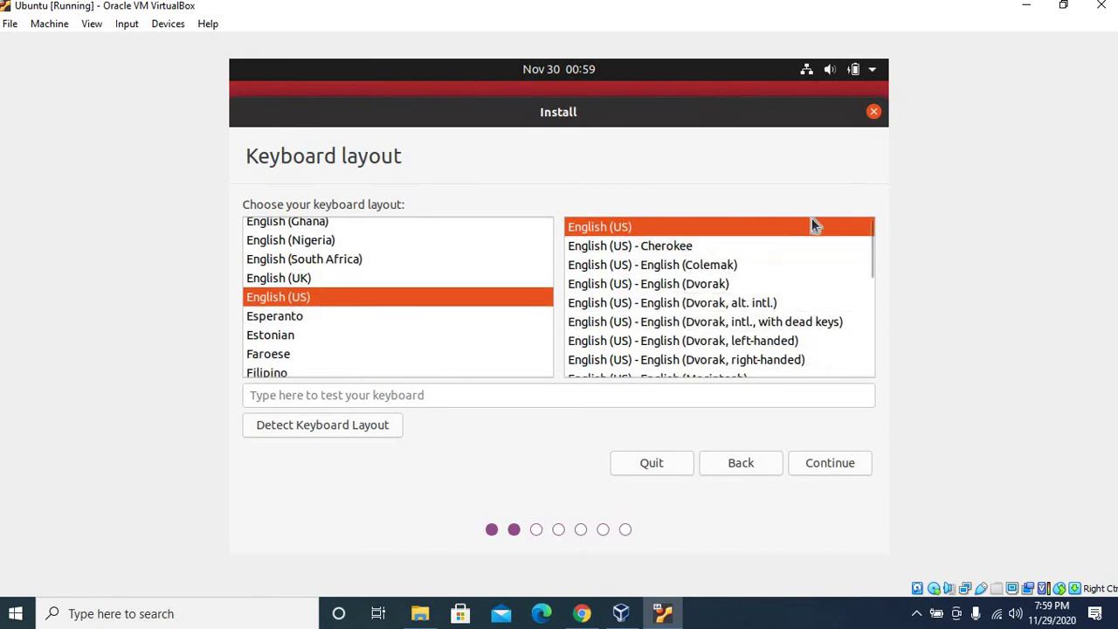
drag(866, 266, 654, 262)
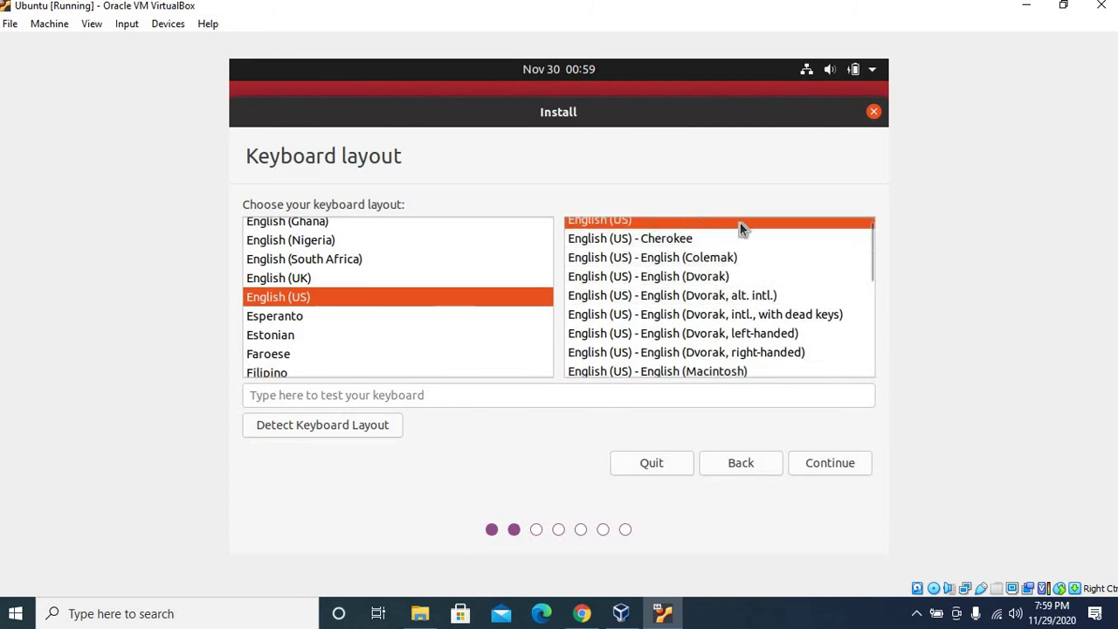
click(834, 462)
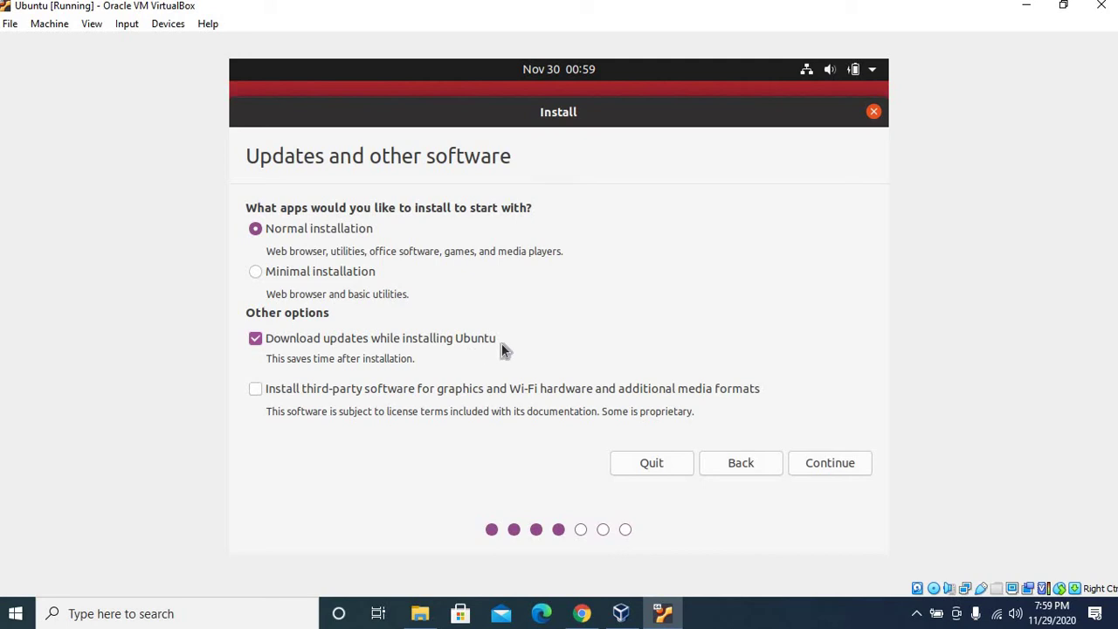
Step: Enable third-party software for graphics, Wi-Fi and media formats, then continue
click(256, 391)
click(809, 463)
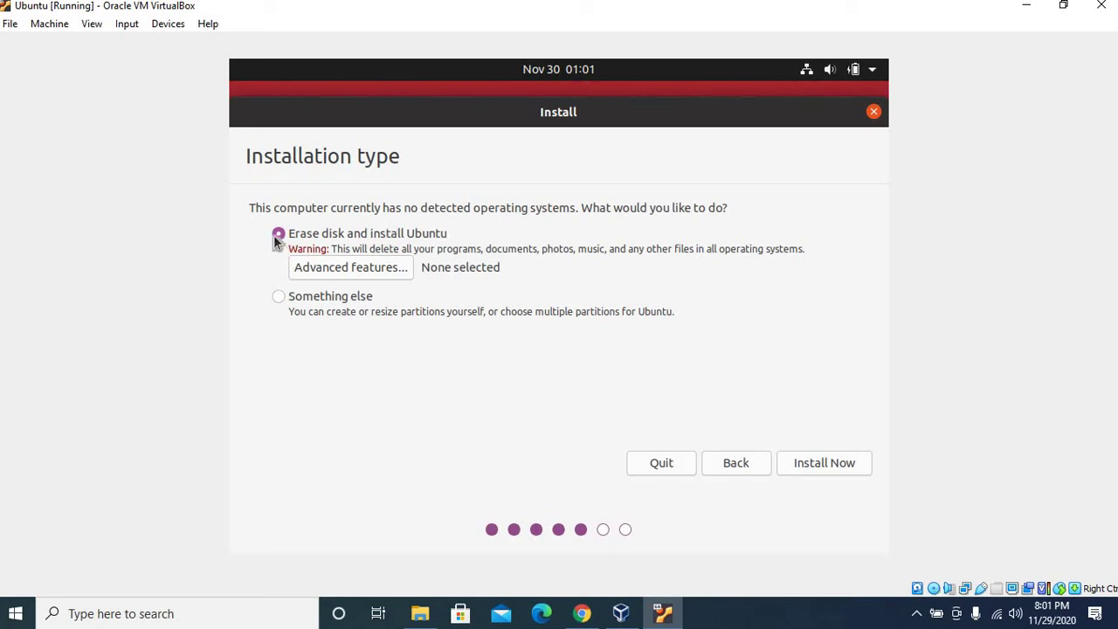
Step: Install Ubuntu with Erase disk and confirm writing the partition changes
click(792, 466)
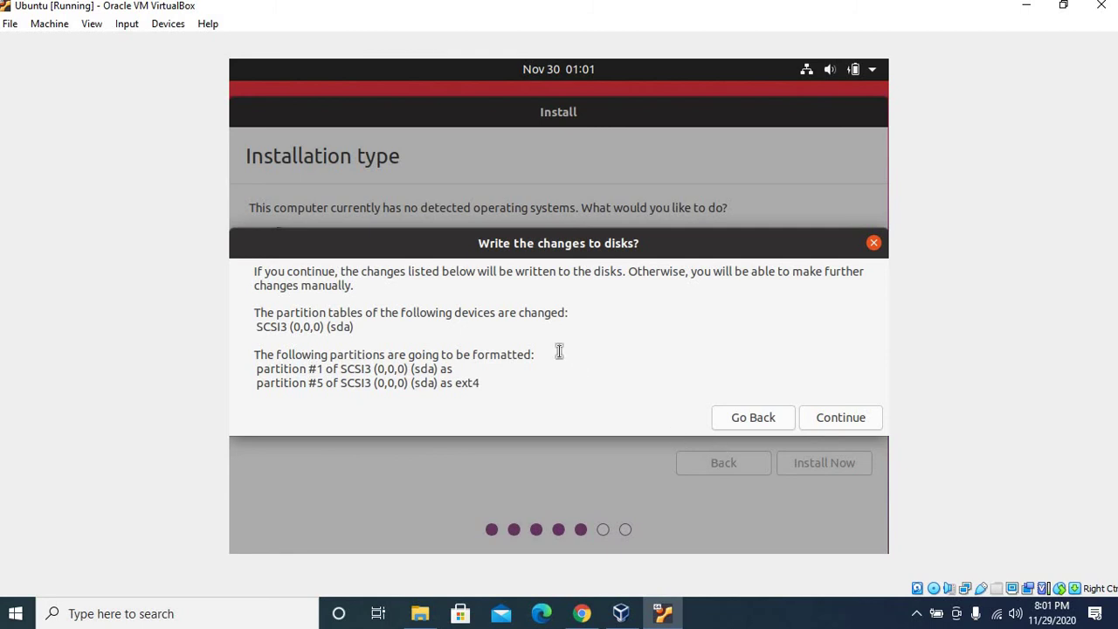
click(818, 417)
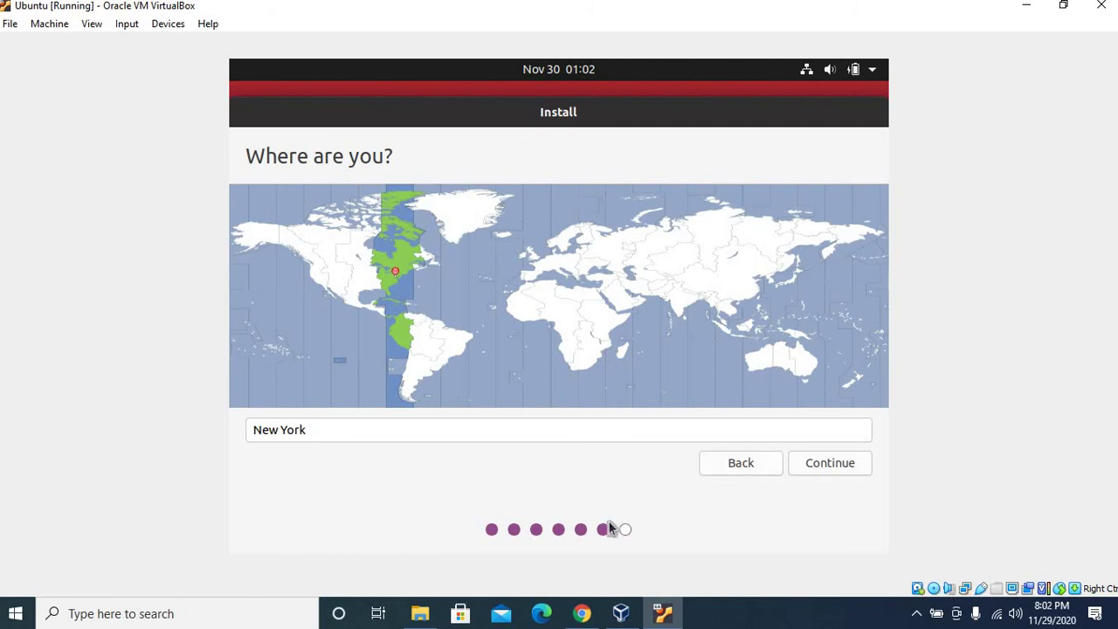
Step: Set the timezone location to Bogota and continue
click(425, 332)
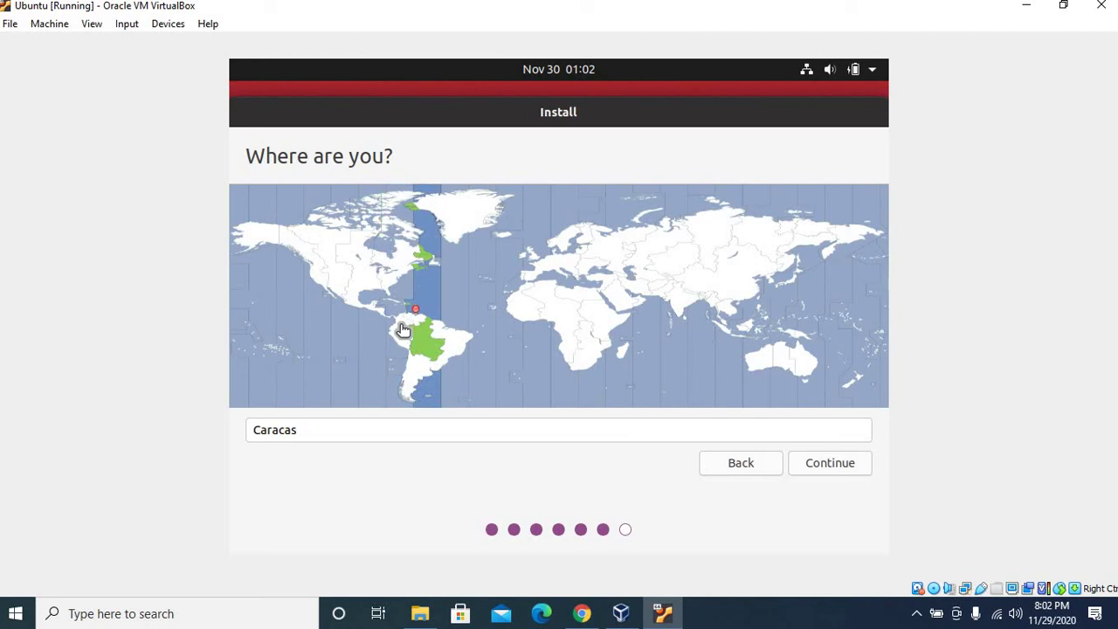
click(400, 331)
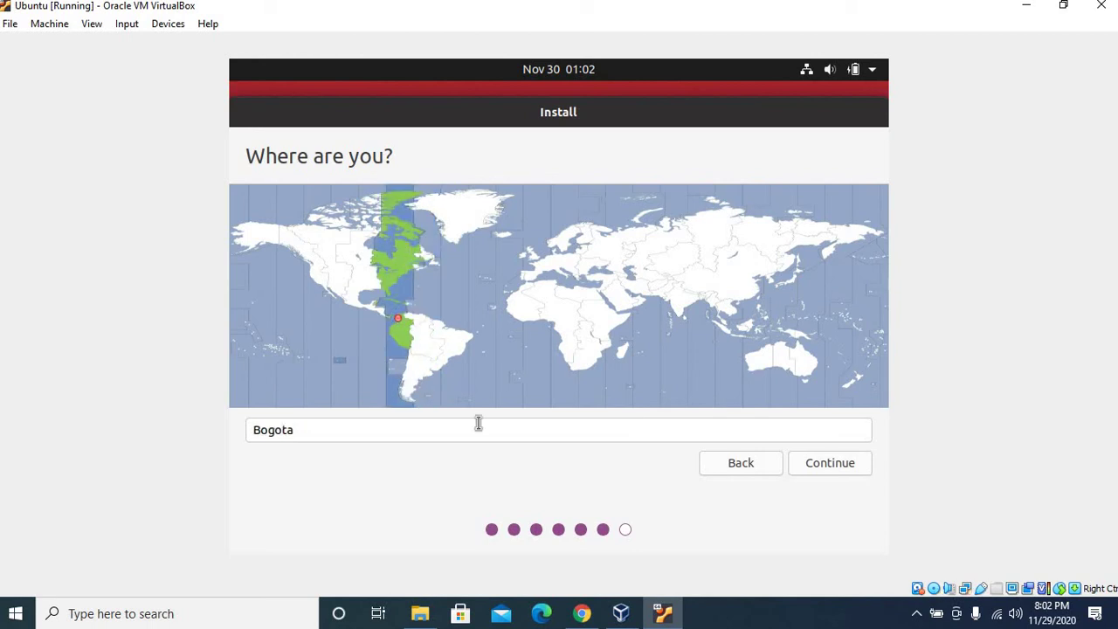
click(842, 466)
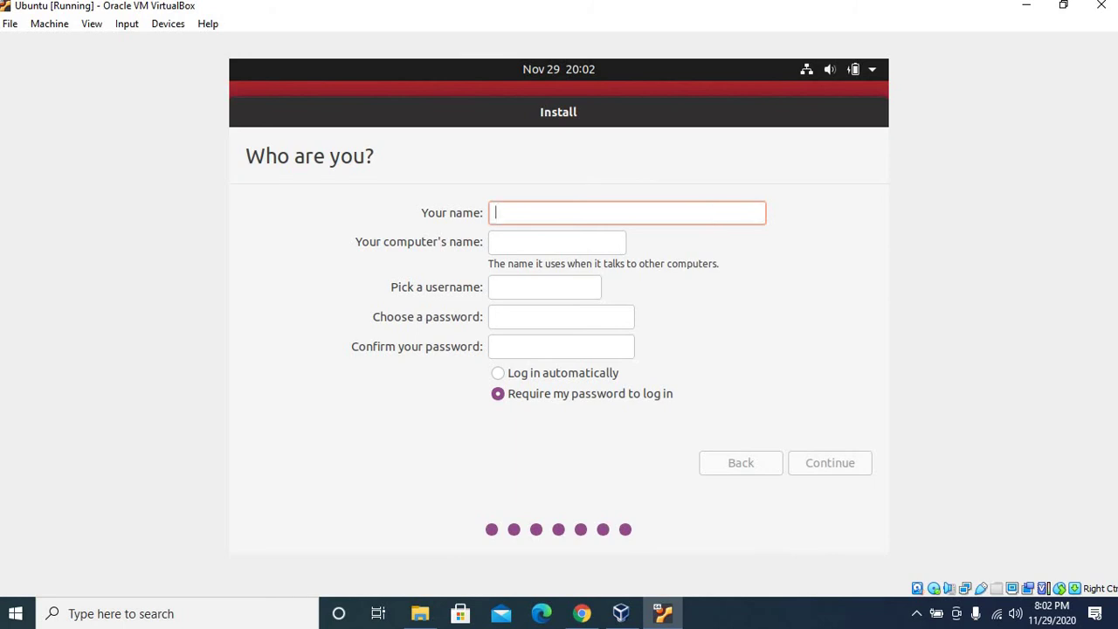
Step: Enter the user's full name and replace the computer name's auto-filled suffix
text(The )
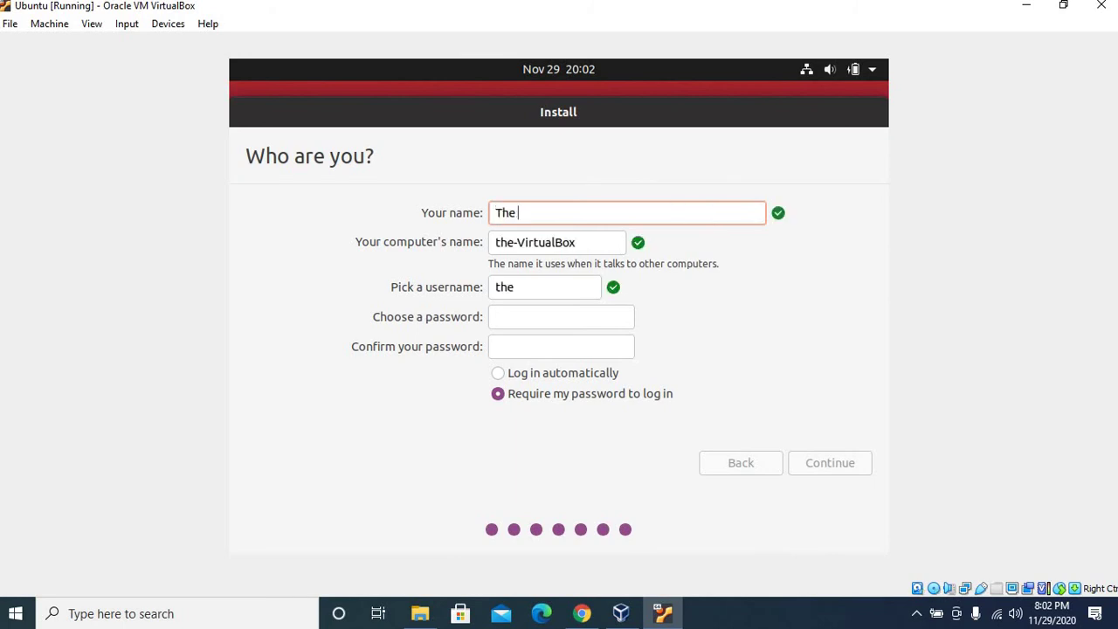
text(Learning Royal)
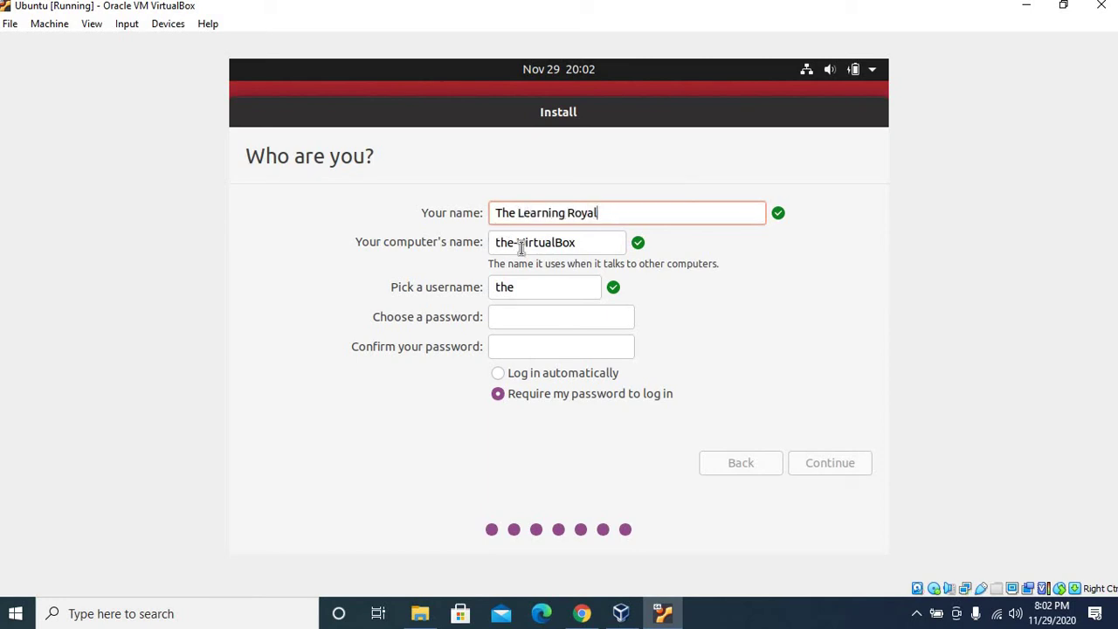
click(521, 247)
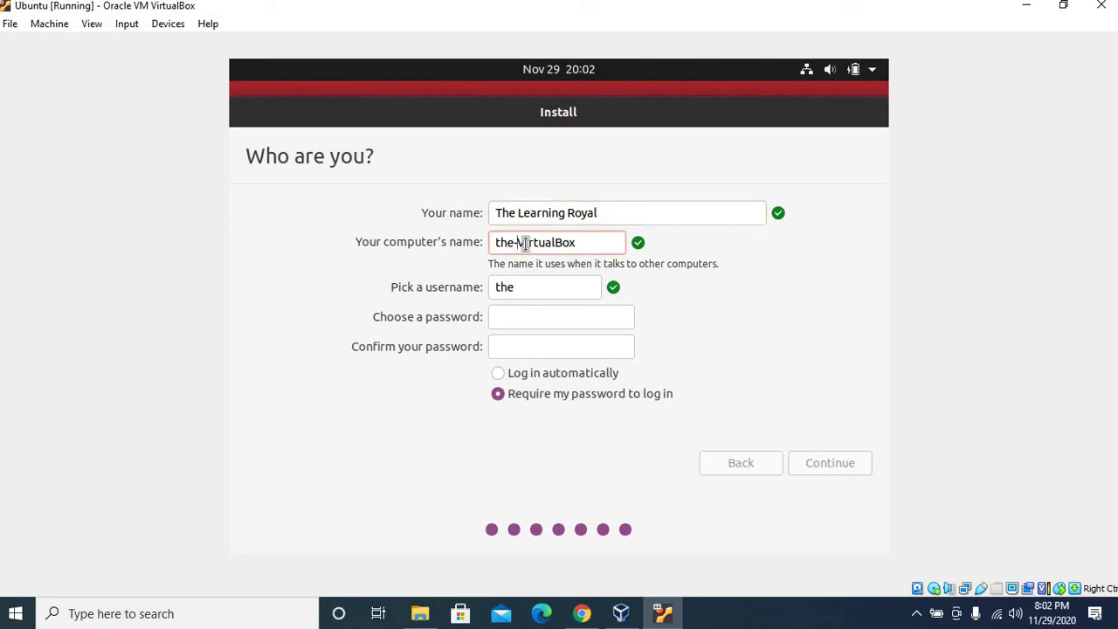
click(578, 241)
key(BackSpace)
key(BackSpace)
key(BackSpace)
key(BackSpace)
key(BackSpace)
key(BackSpace)
key(BackSpace)
key(BackSpace)
key(BackSpace)
key(BackSpace)
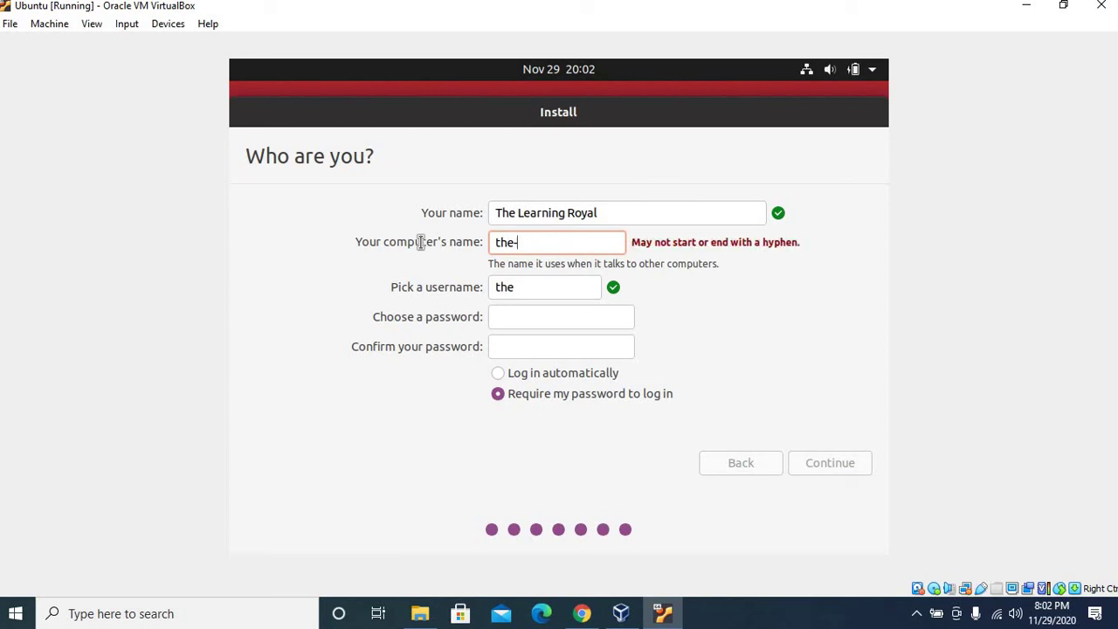
key(BackSpace)
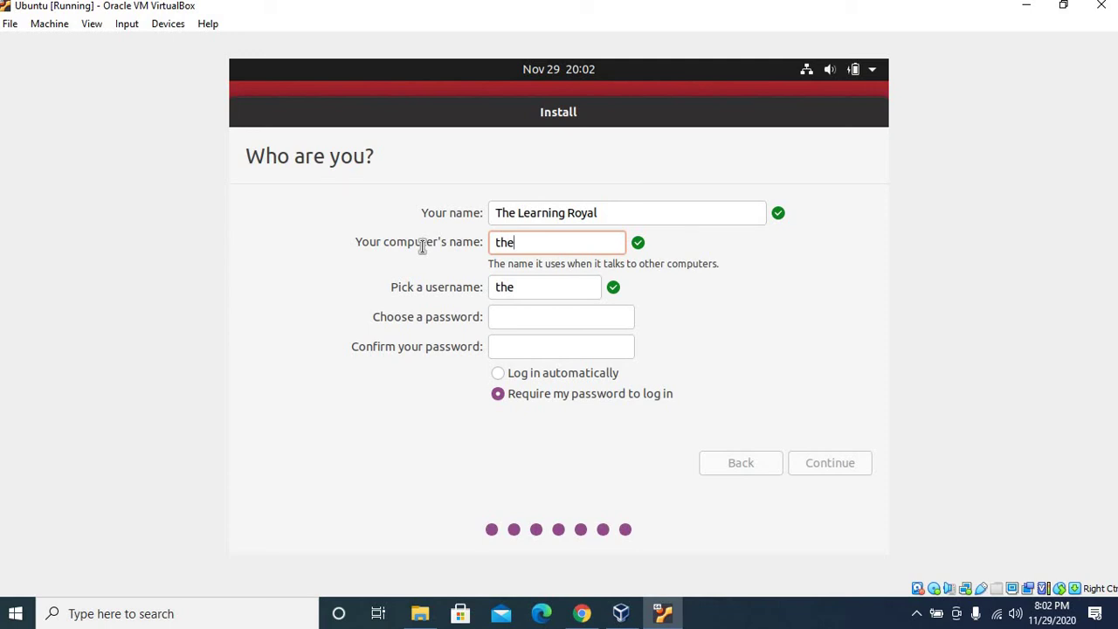
text(learningroyal)
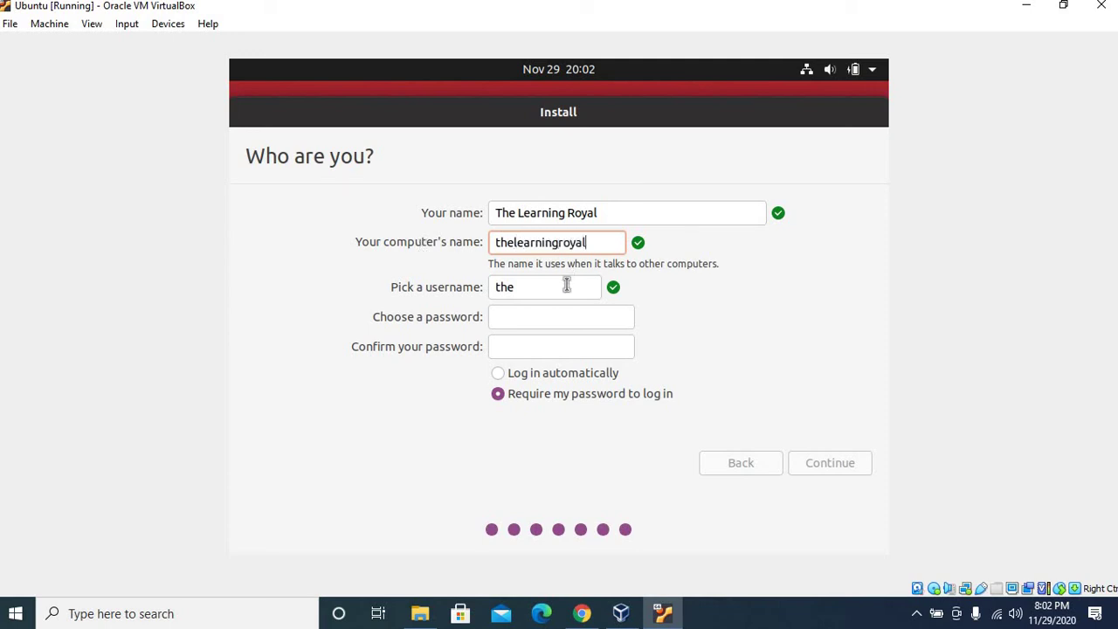
Step: Enter the username and the account password, then submit the account details
click(565, 286)
text(learni)
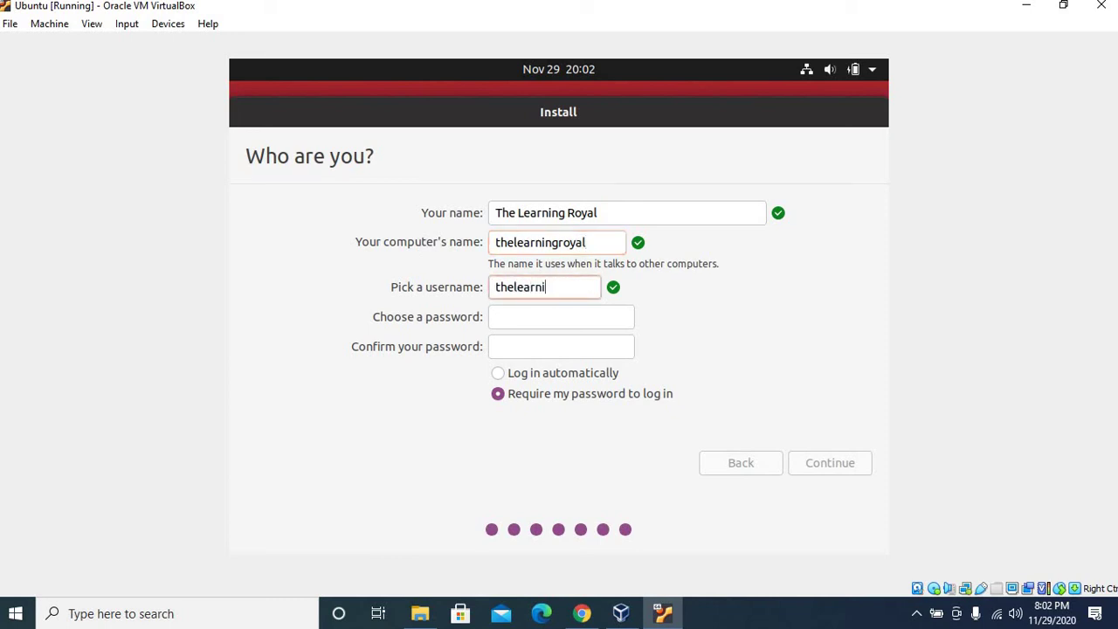
text(ngroyal)
click(606, 320)
text(1234)
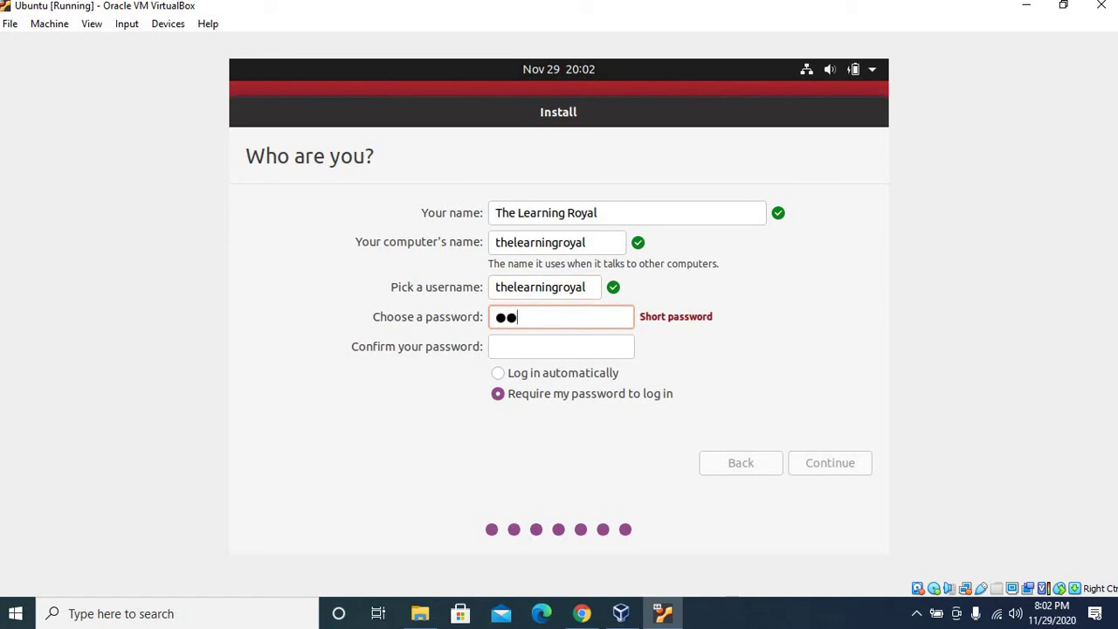
text(56789)
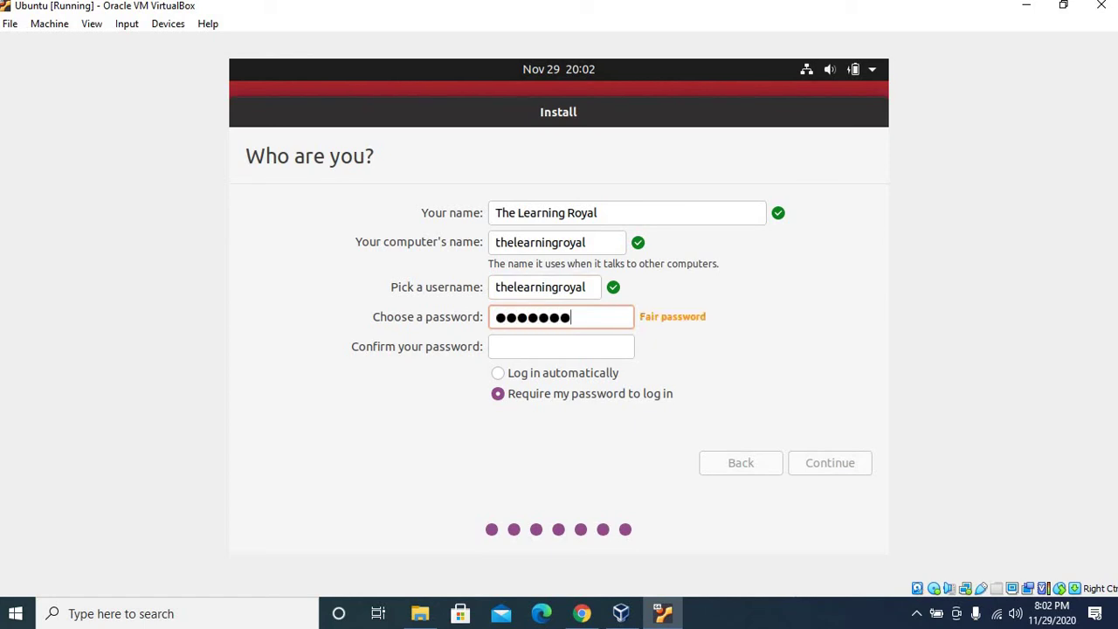
click(579, 351)
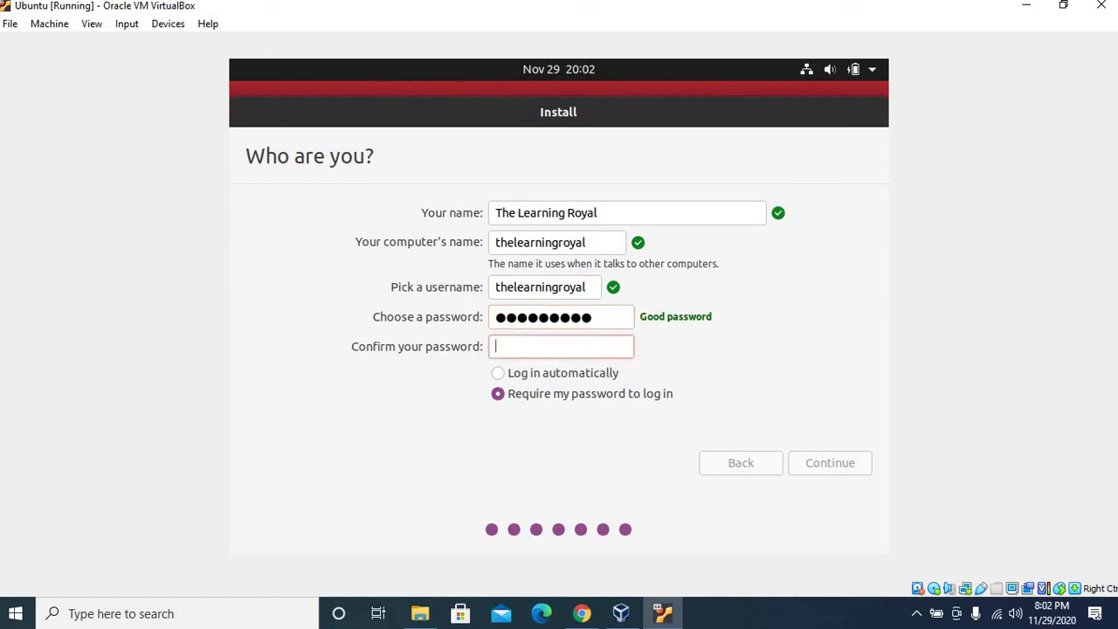
text(123456789)
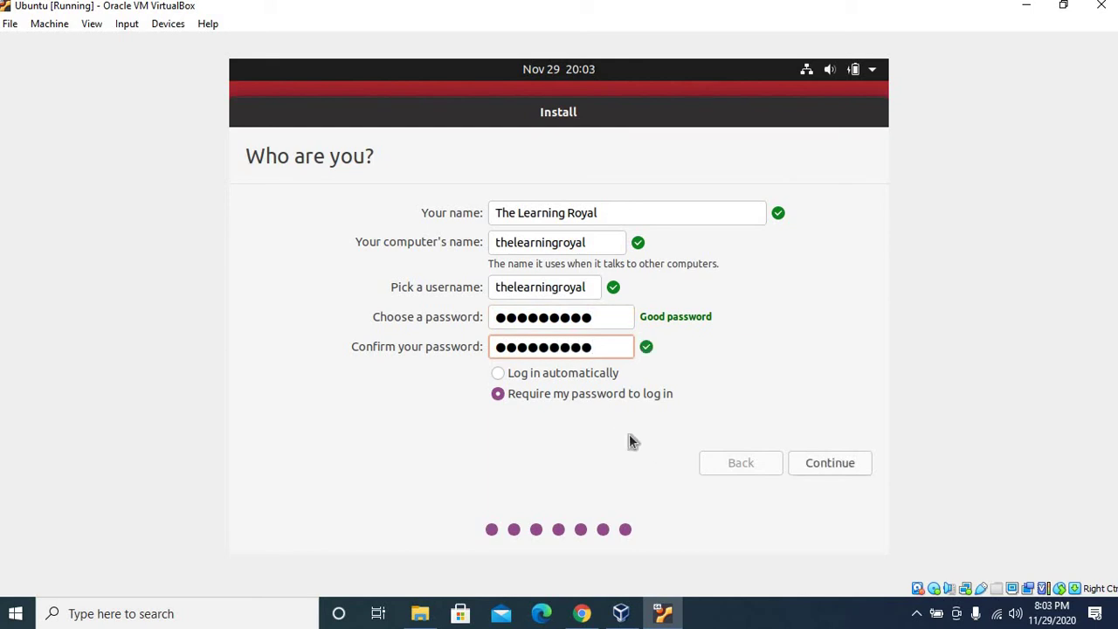
click(815, 466)
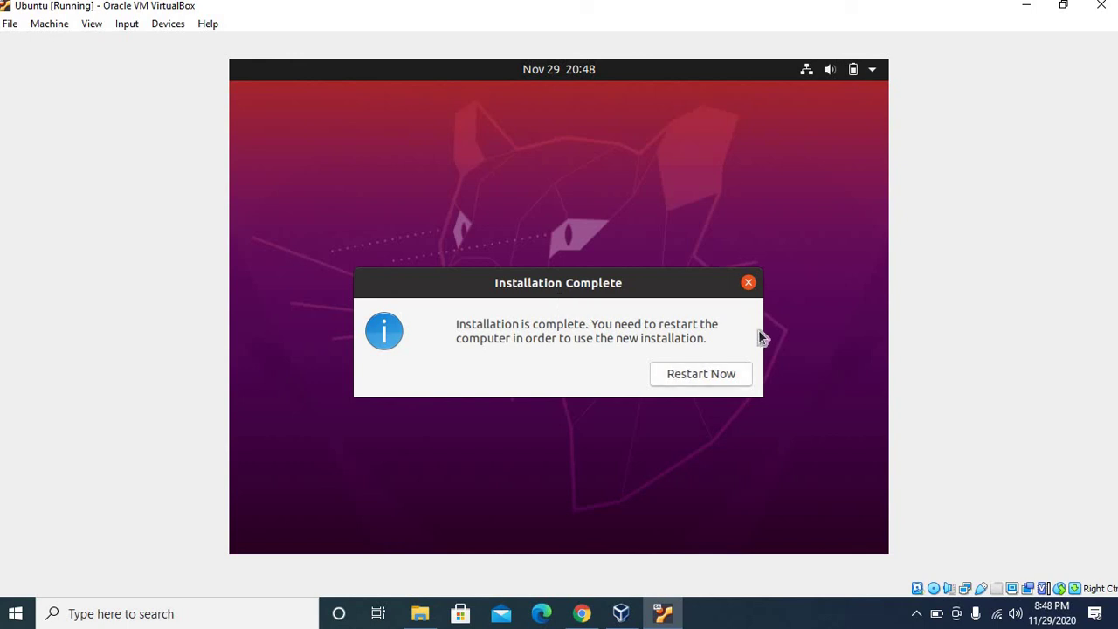
Step: Restart the VM from the Installation Complete dialog with Restart Now
click(703, 377)
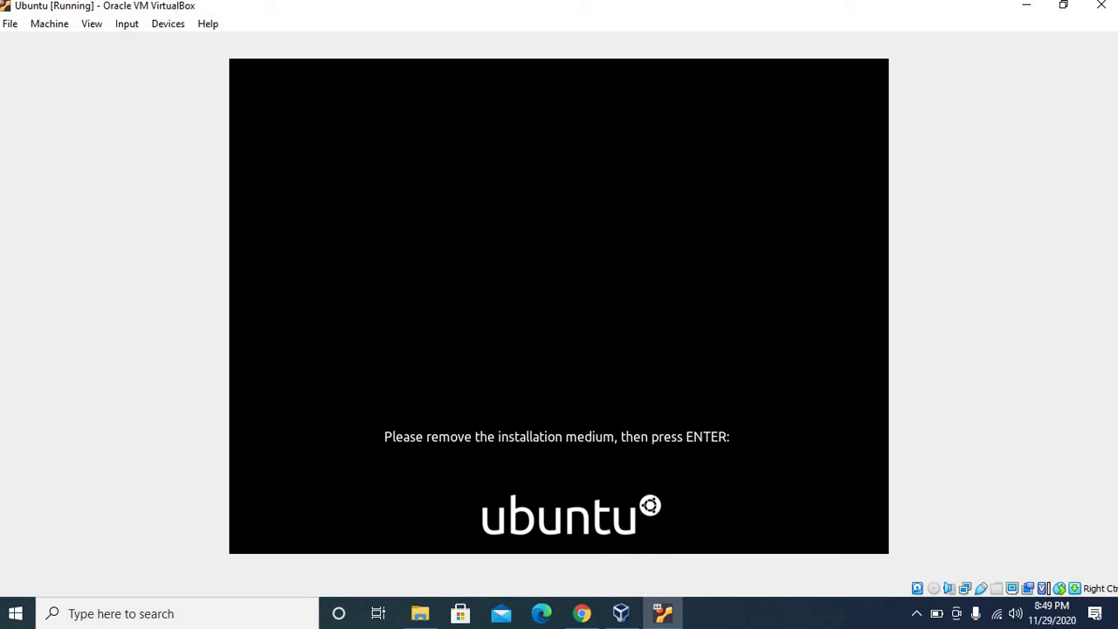
Step: Confirm the installation medium is removed and dismiss the mouse integration notice while Ubuntu boots
key(Return)
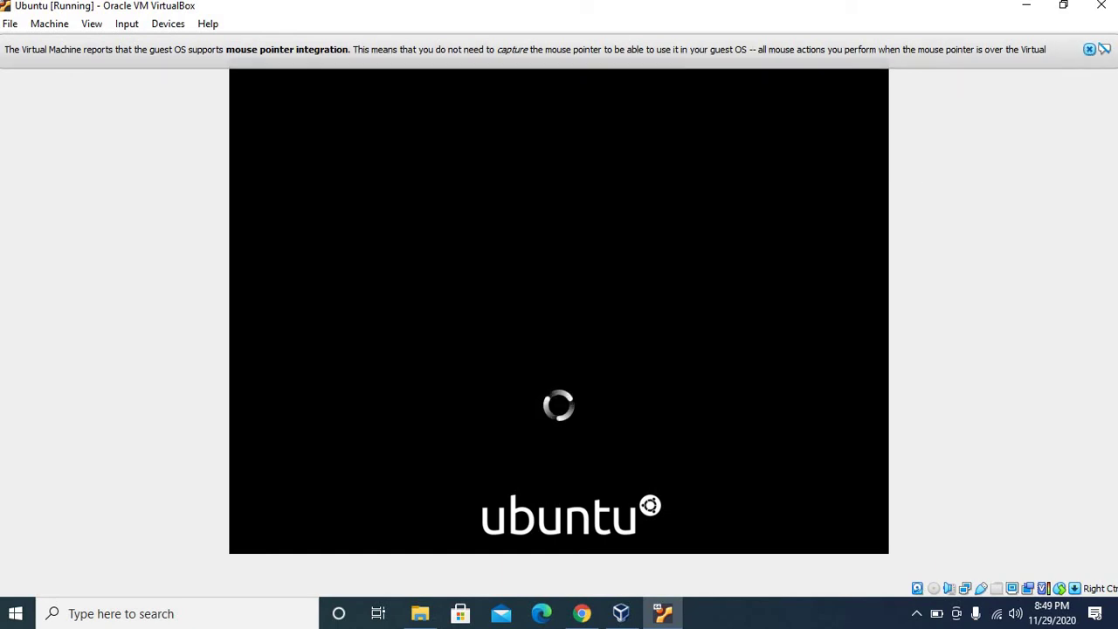
click(1089, 50)
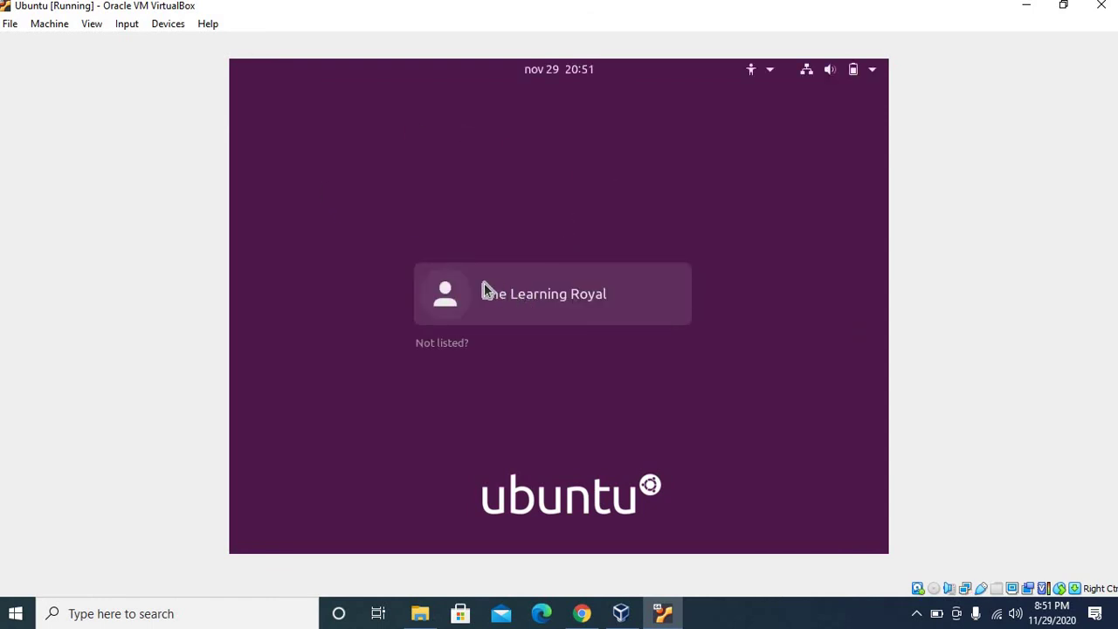
Step: Log in as the new user by selecting the account and entering its password
click(484, 283)
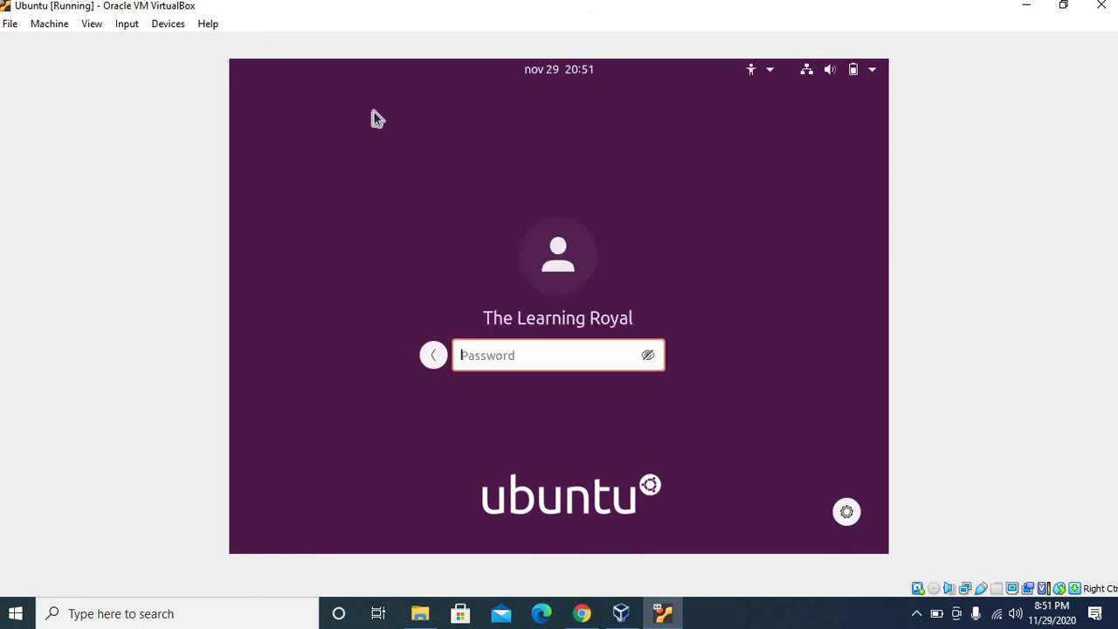
text(**********)
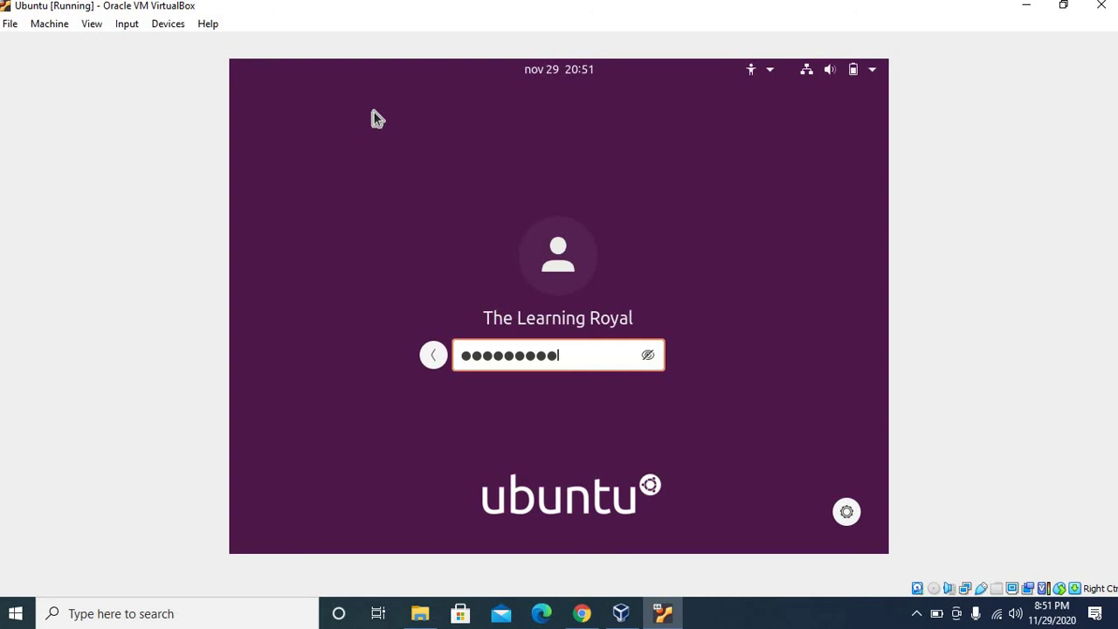
key(Return)
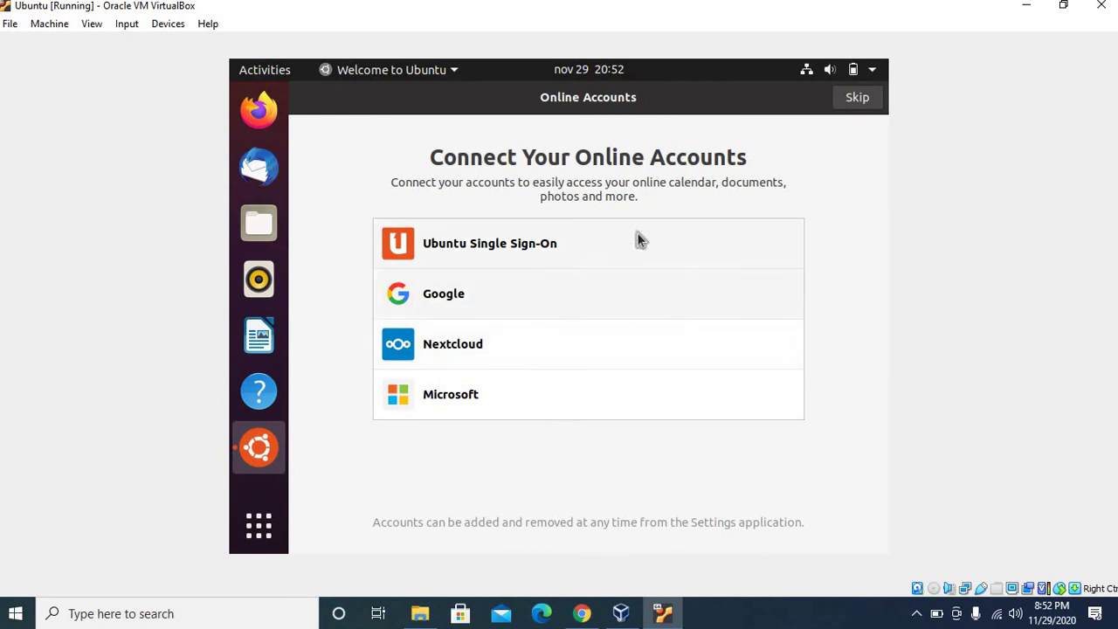
Step: Skip Online Accounts, Livepatch, Help improve Ubuntu and privacy pages, then open Activities
click(855, 96)
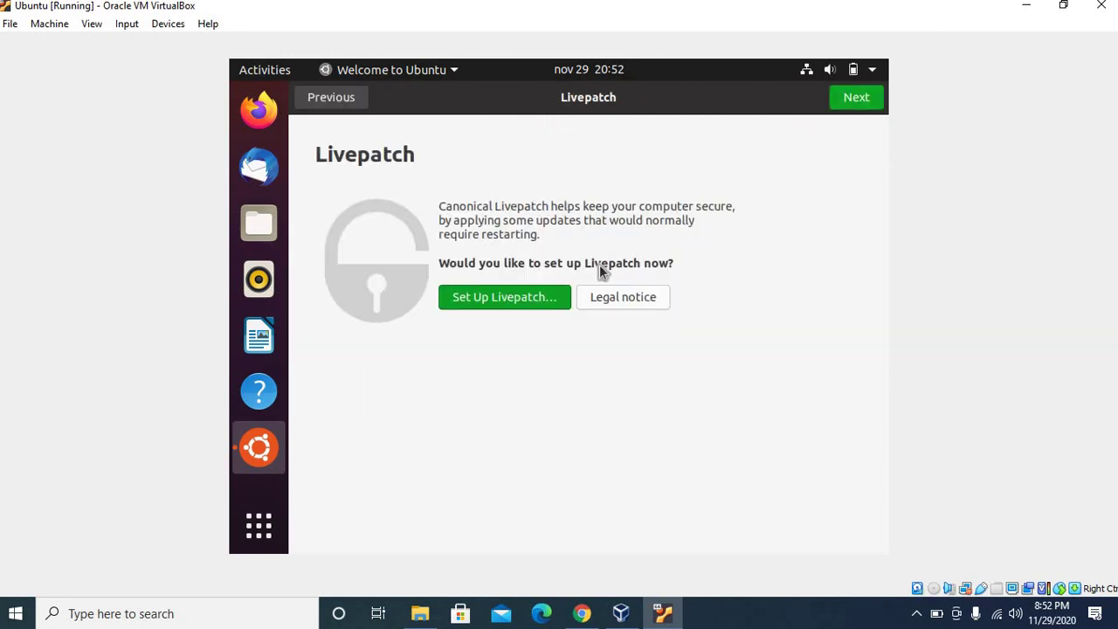
click(854, 99)
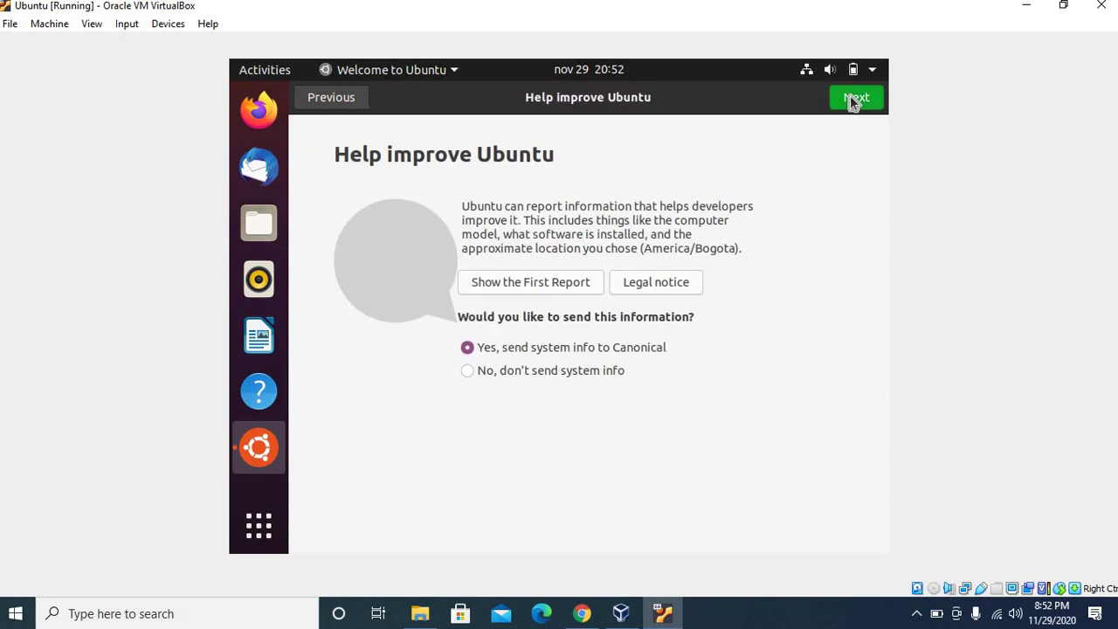
click(854, 99)
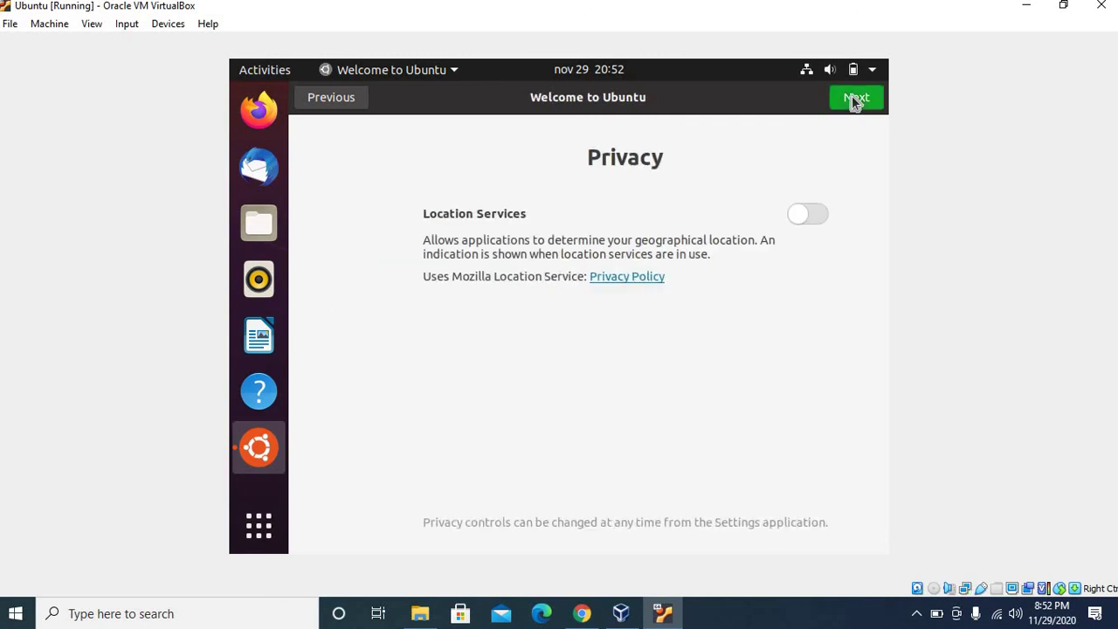
click(854, 100)
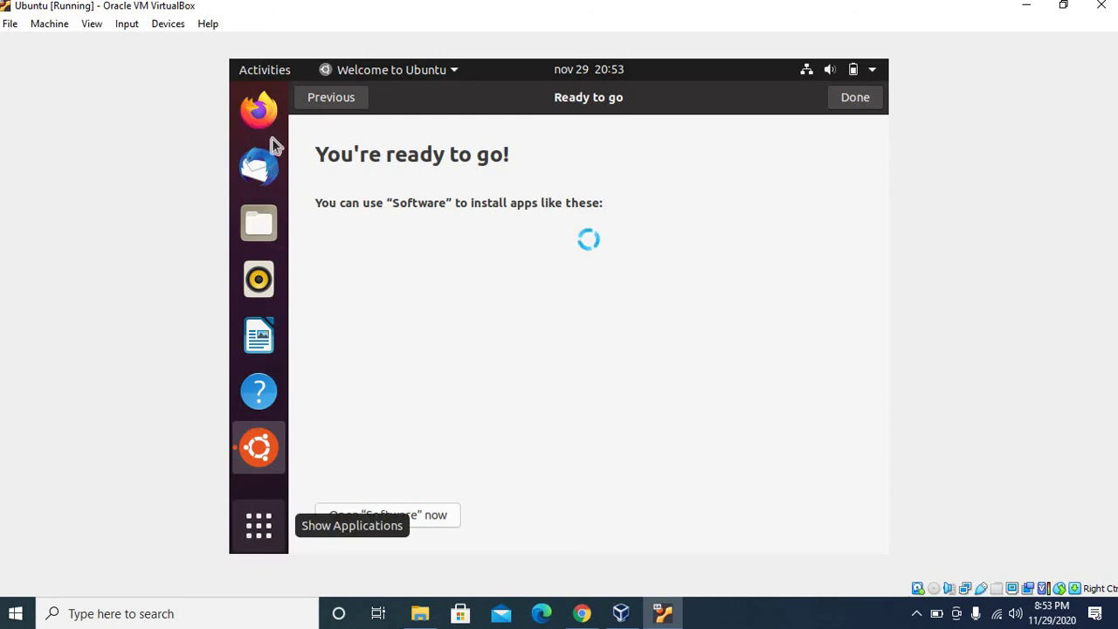
click(286, 74)
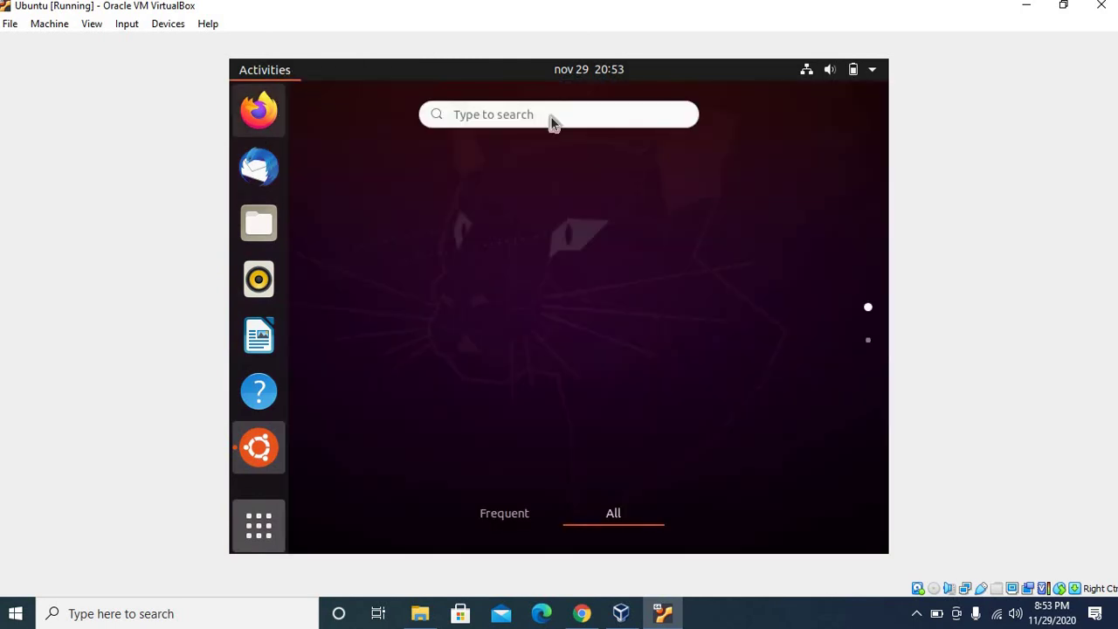